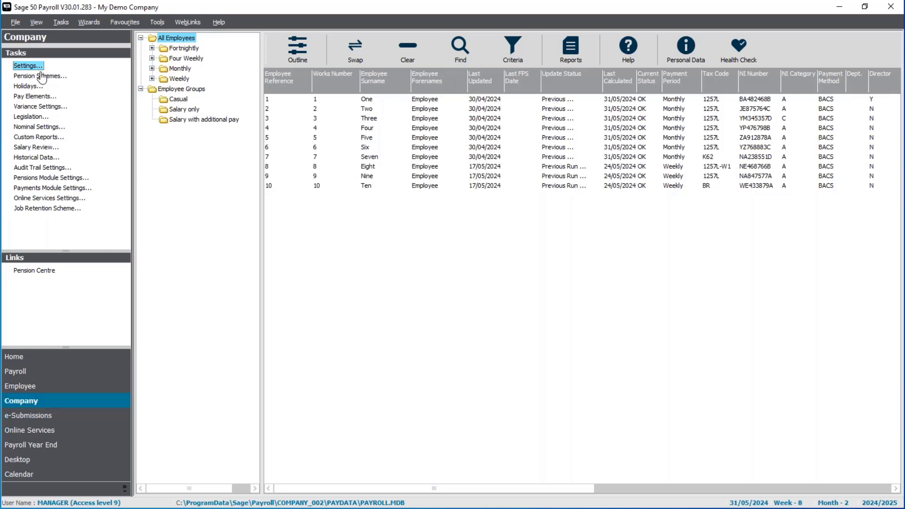
- Open the company's variance settings and review the variance options for payments and deductions
click(41, 106)
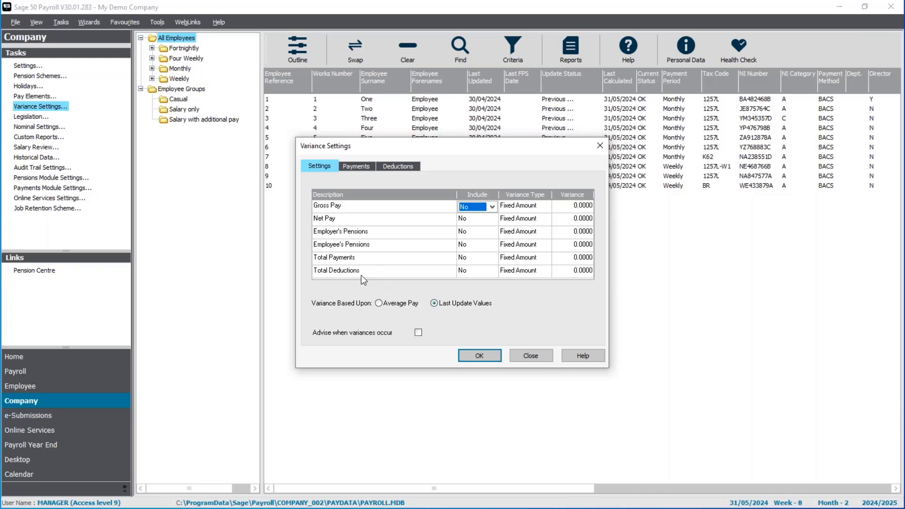
click(357, 171)
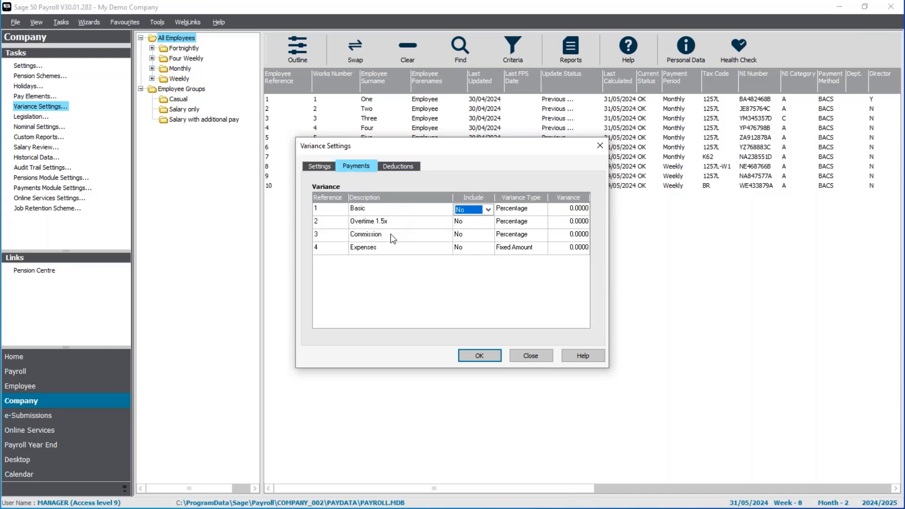
click(395, 166)
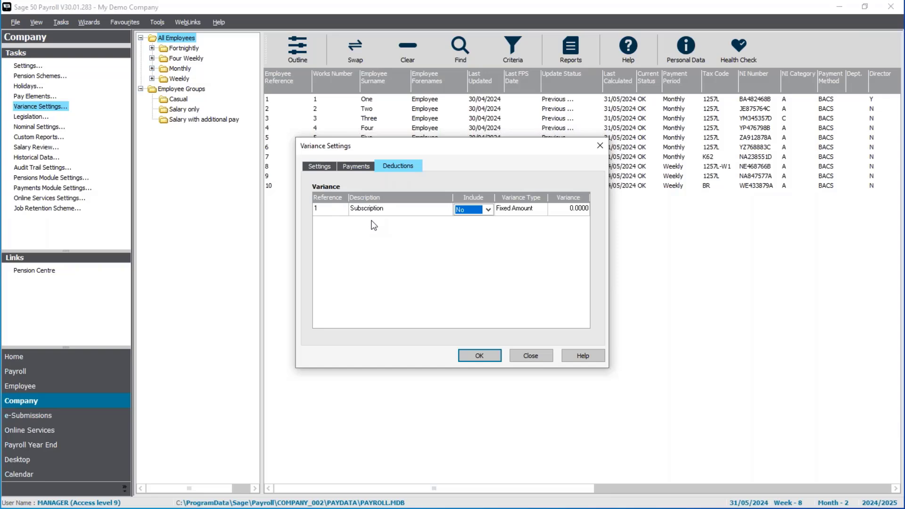
click(319, 167)
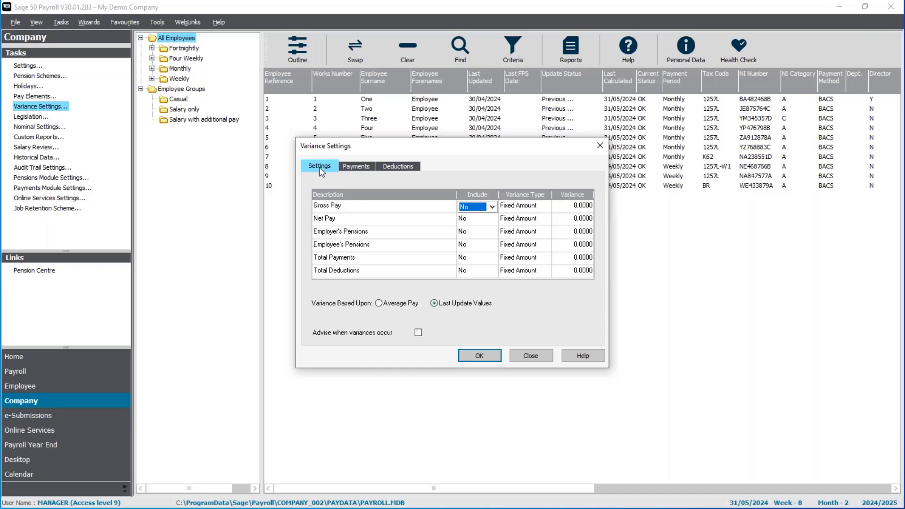
- Include Gross Pay, Net Pay, Employer's Pensions and Employee's Pensions in the variance check
click(492, 208)
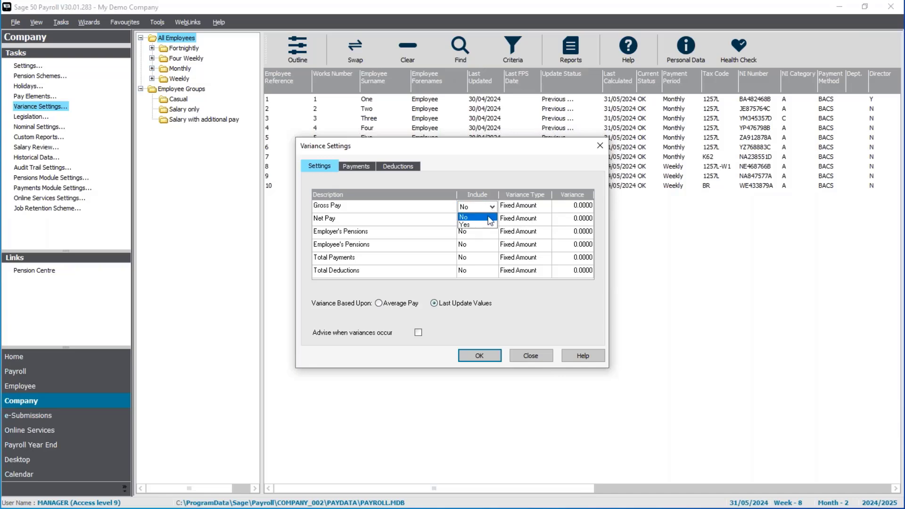
click(487, 224)
click(485, 219)
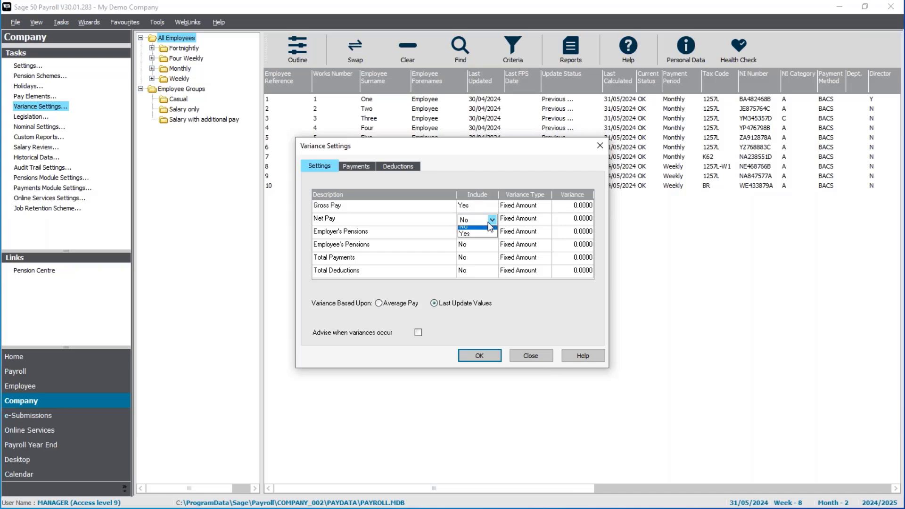
click(478, 238)
click(492, 233)
click(480, 250)
click(480, 248)
click(474, 268)
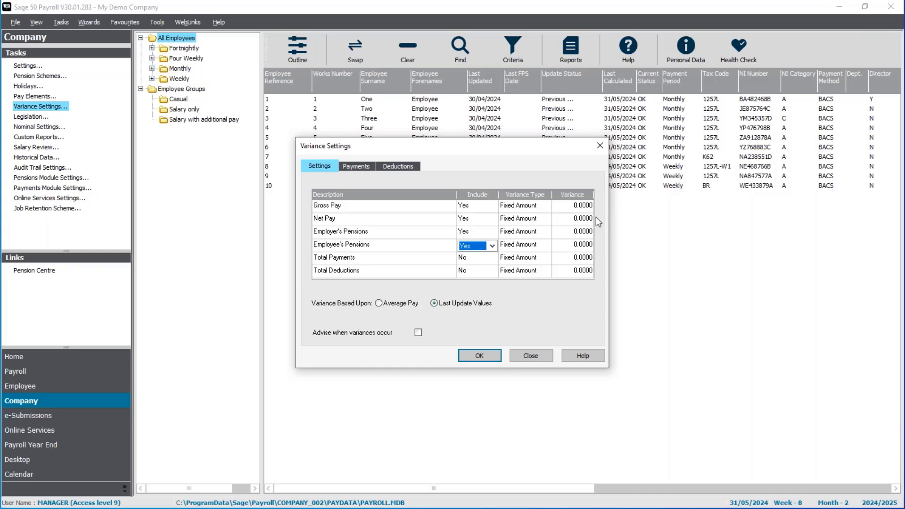
- Keep the Gross Pay variance type as Fixed Amount and set the Net Pay variance to 1
click(546, 207)
click(545, 208)
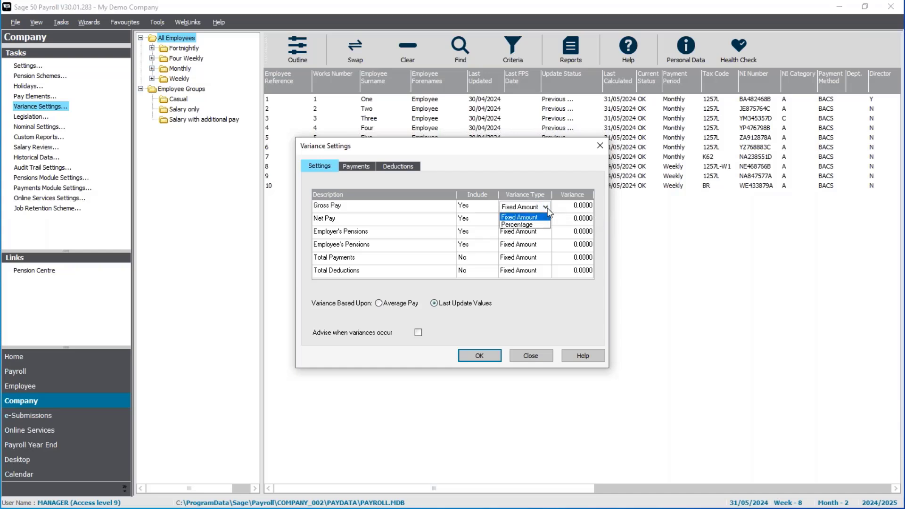
click(548, 209)
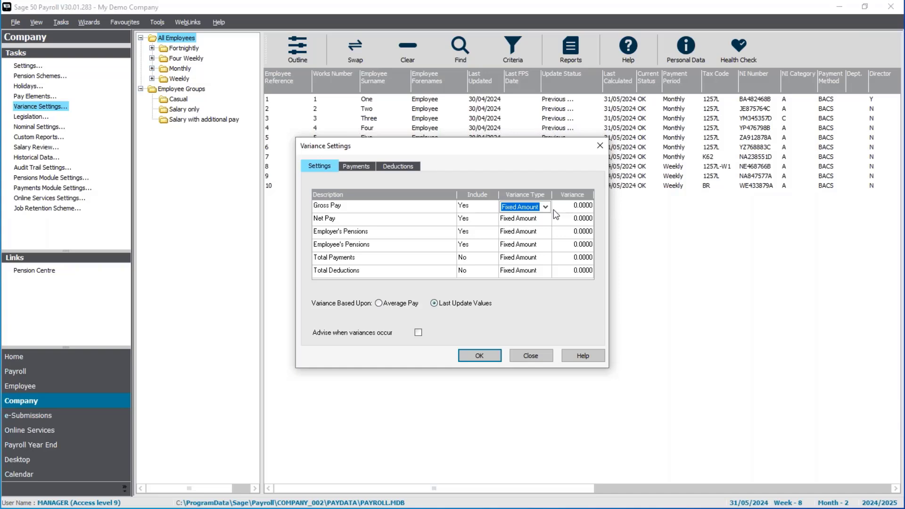
click(579, 210)
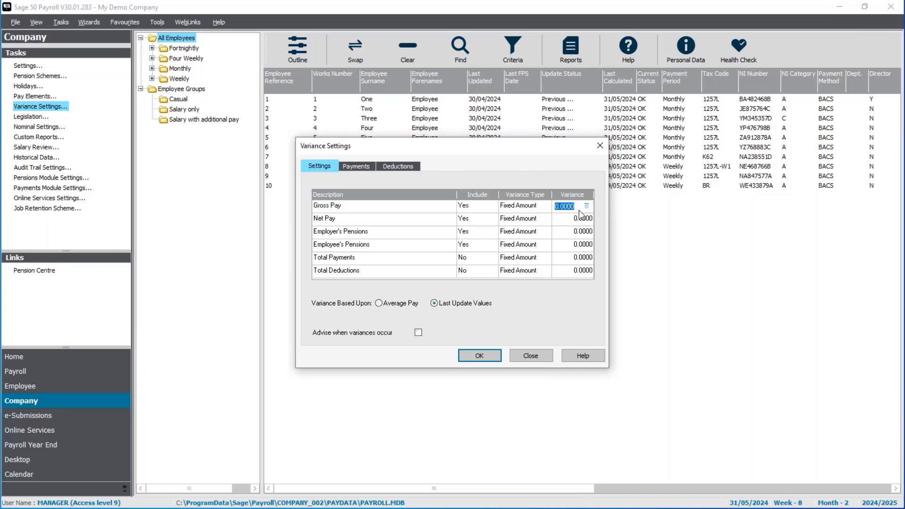
click(579, 218)
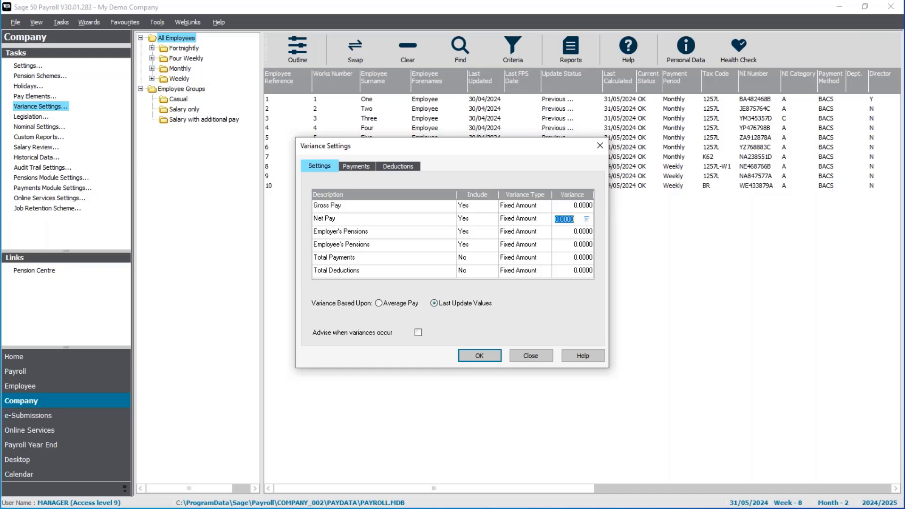
text(1)
- Leave the pension variances at 0, turn on advice when variances occur, and save the variance settings
click(471, 233)
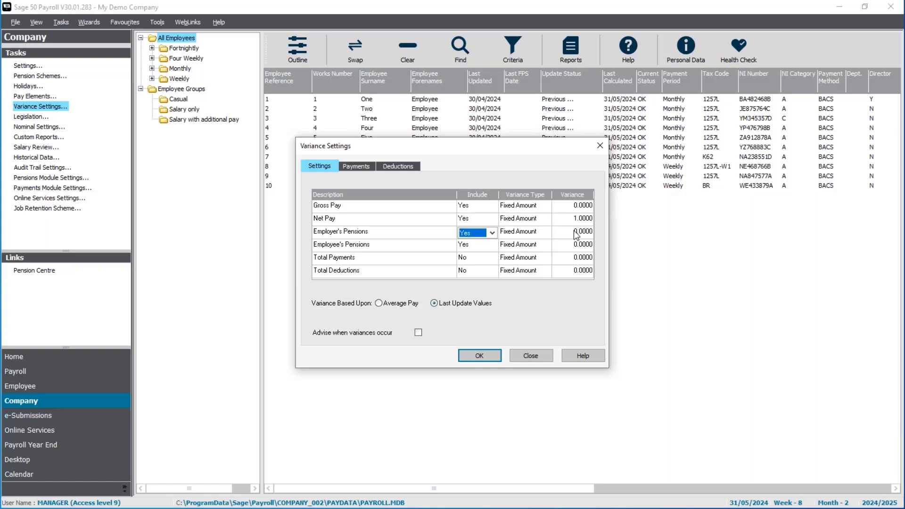
click(574, 250)
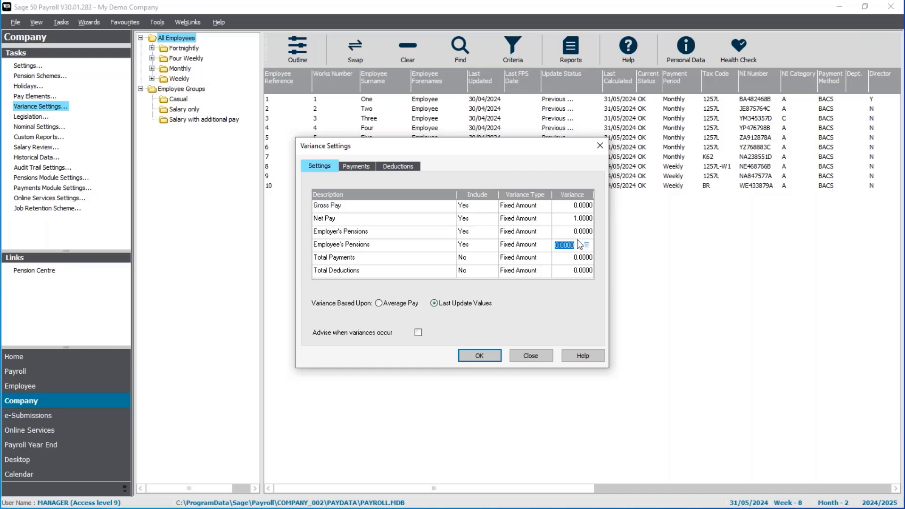
key(Up)
key(Down)
click(419, 332)
click(467, 359)
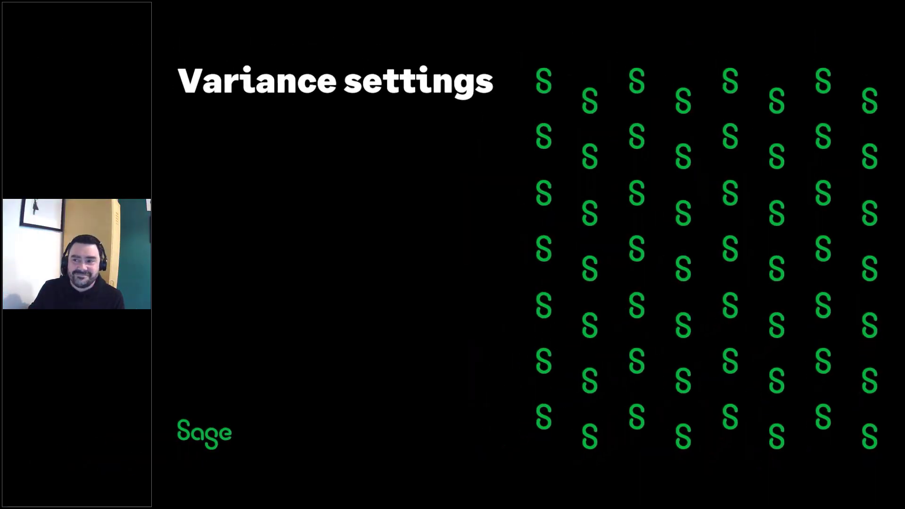
key(Right)
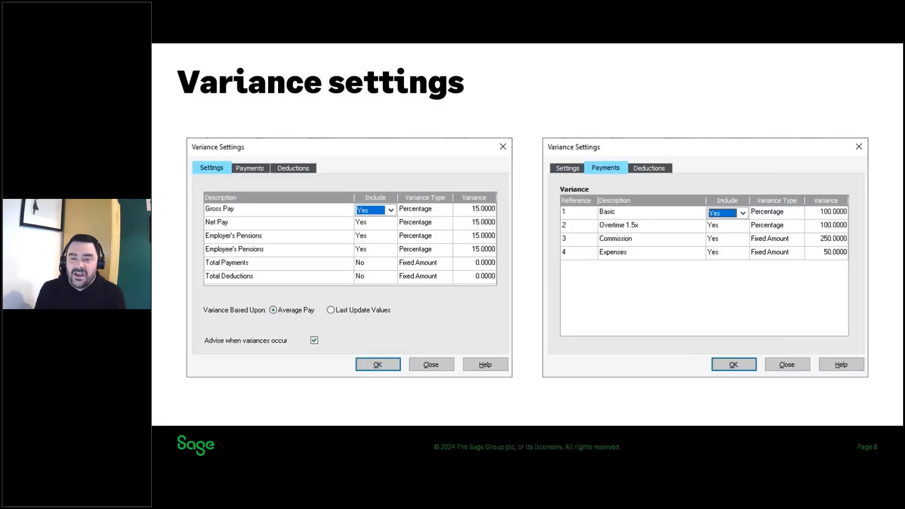
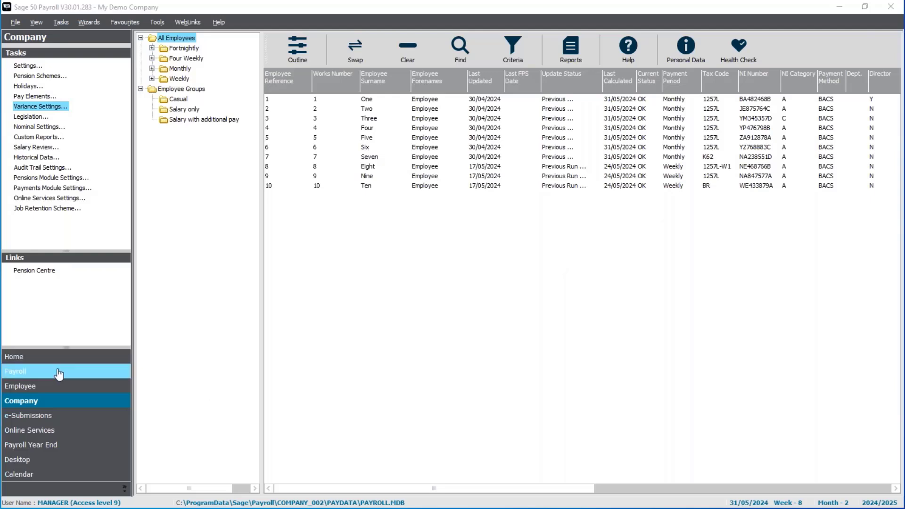
- For the payroll run, select all employees in the Salary only group and confirm 31/05/2024 as the process date
click(50, 375)
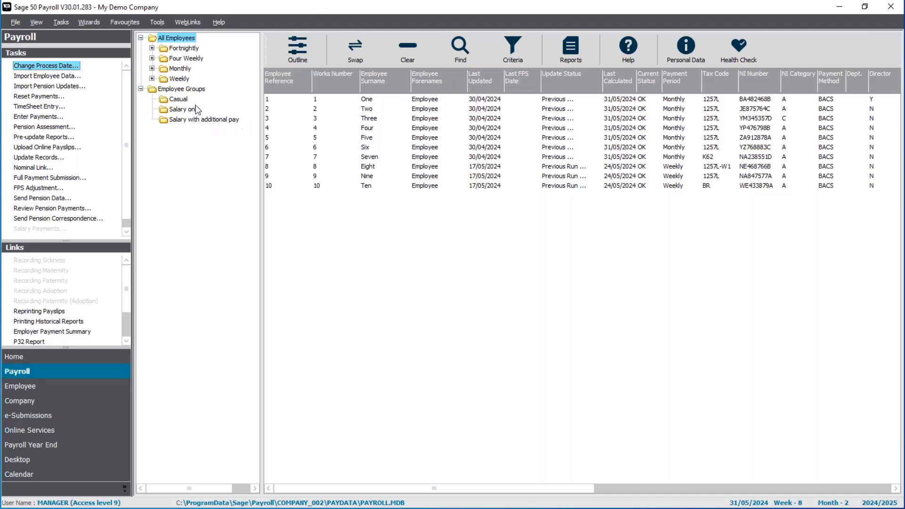
click(175, 111)
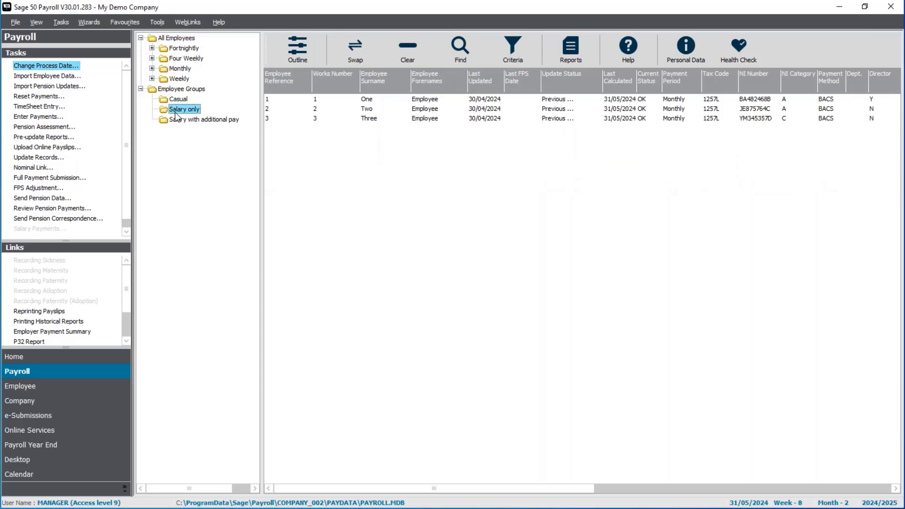
click(366, 57)
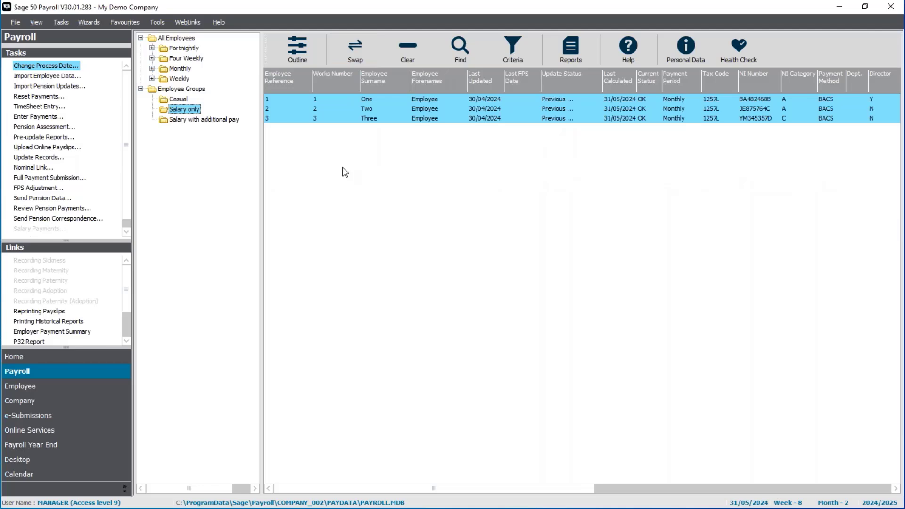
click(45, 66)
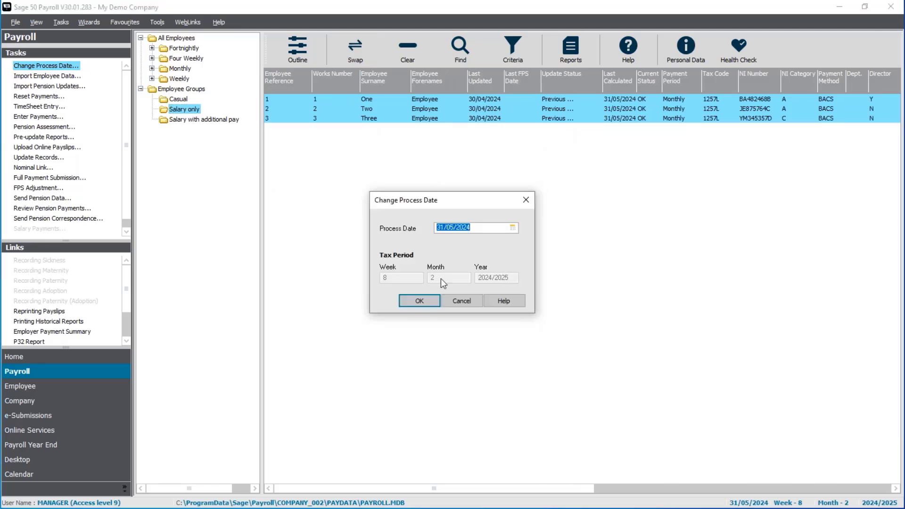
click(425, 301)
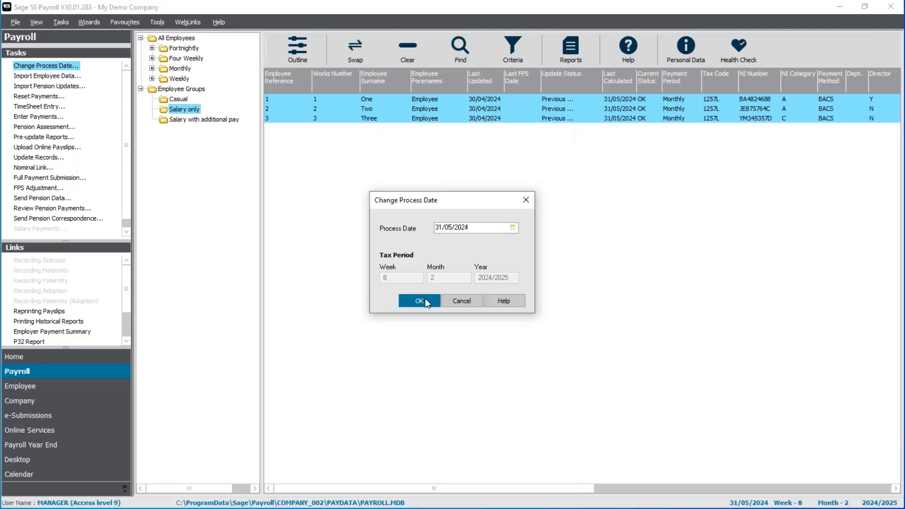
- Go through payment entry for the selected employees, saving the first two employees' salary payments as they stand, and close it
click(42, 117)
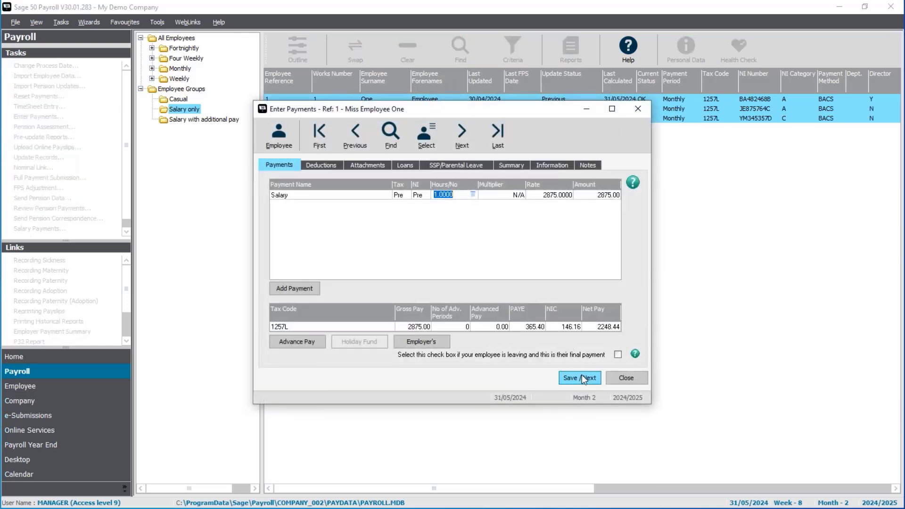
click(581, 378)
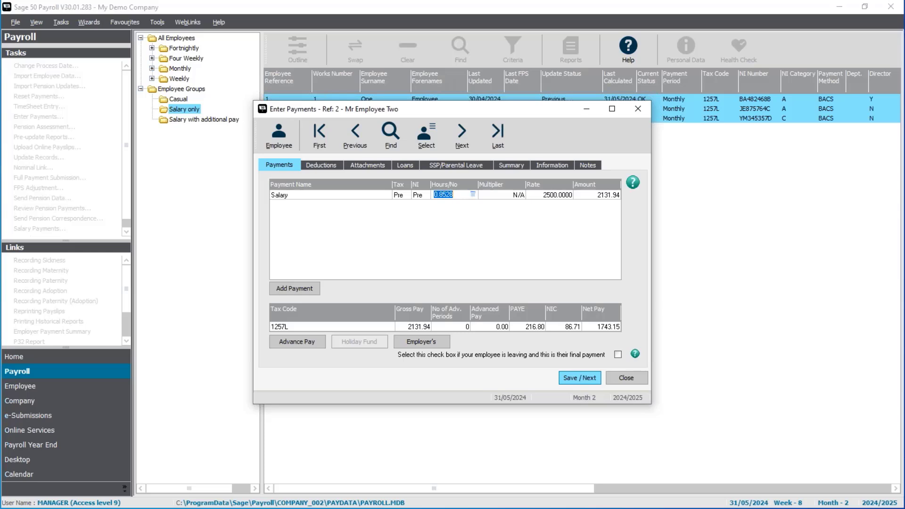
click(581, 378)
click(621, 378)
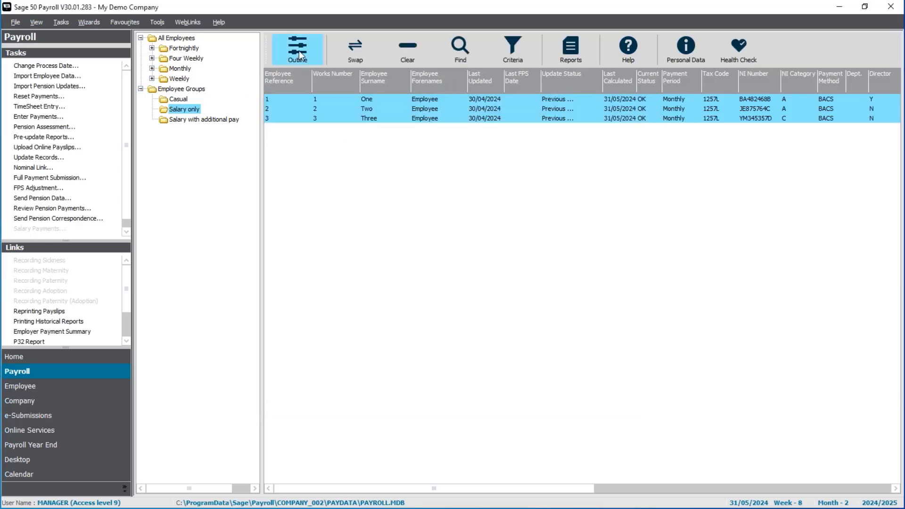
- Run the Exceptions to Variances Report from the pre-update reports and examine each employee's differences at a larger zoom
click(33, 139)
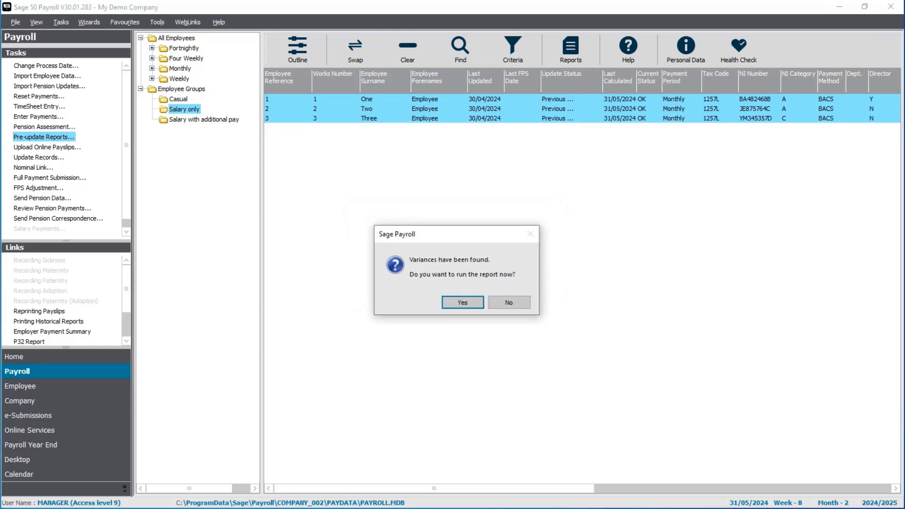
click(458, 302)
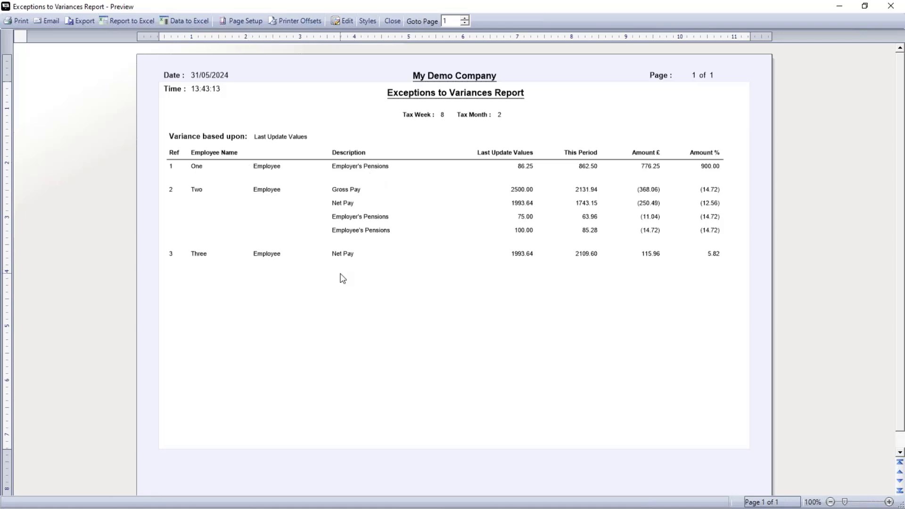
click(873, 503)
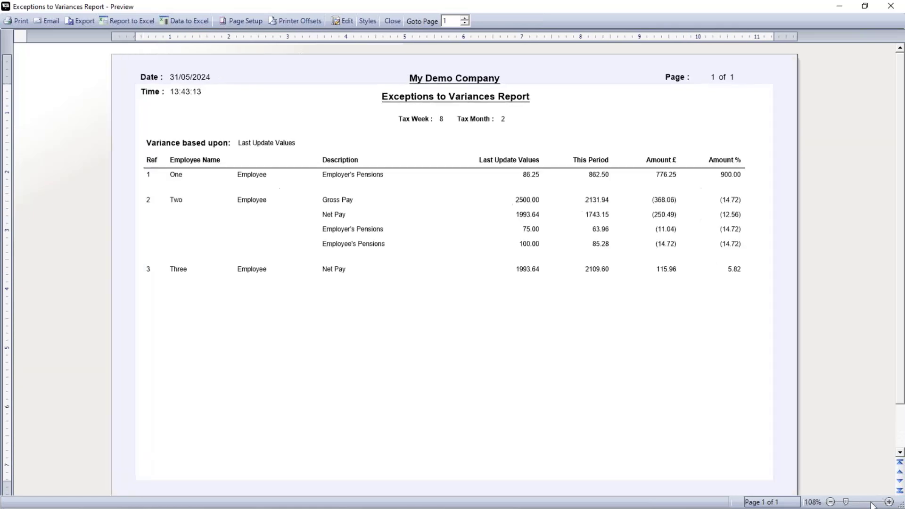
click(872, 504)
click(872, 504)
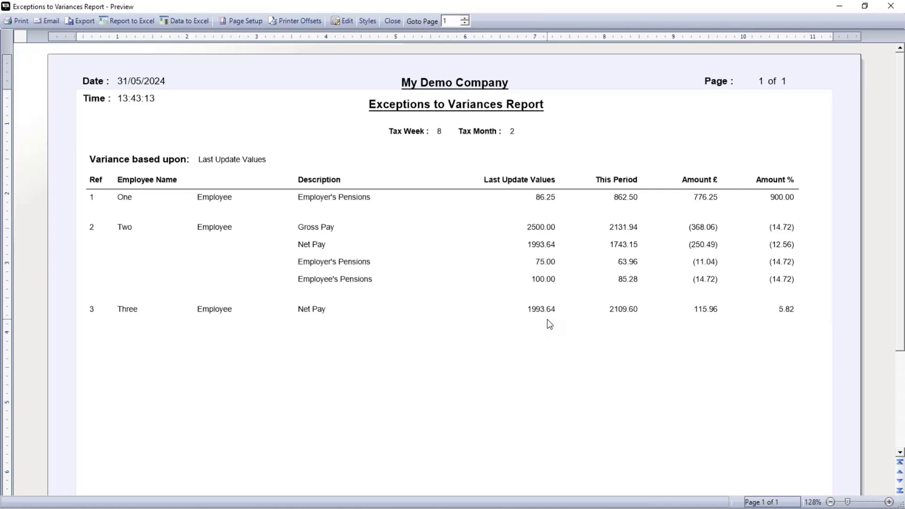
click(392, 21)
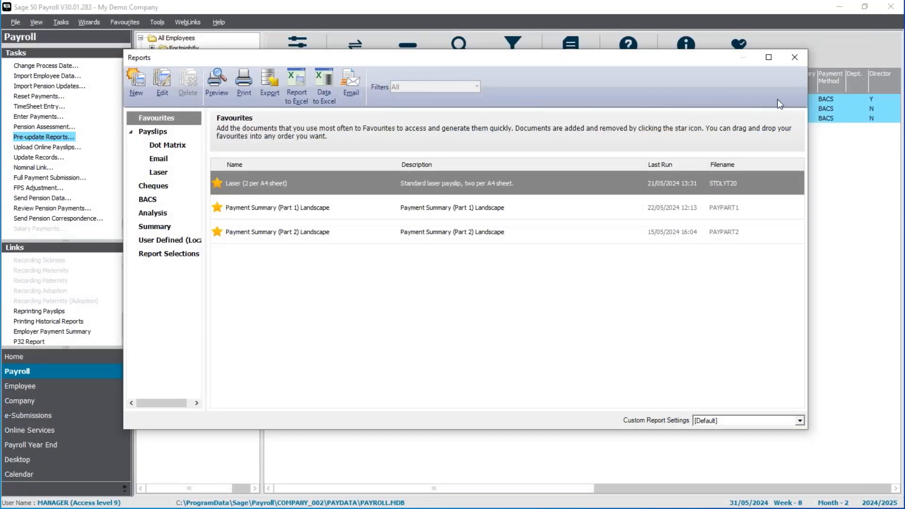
click(791, 63)
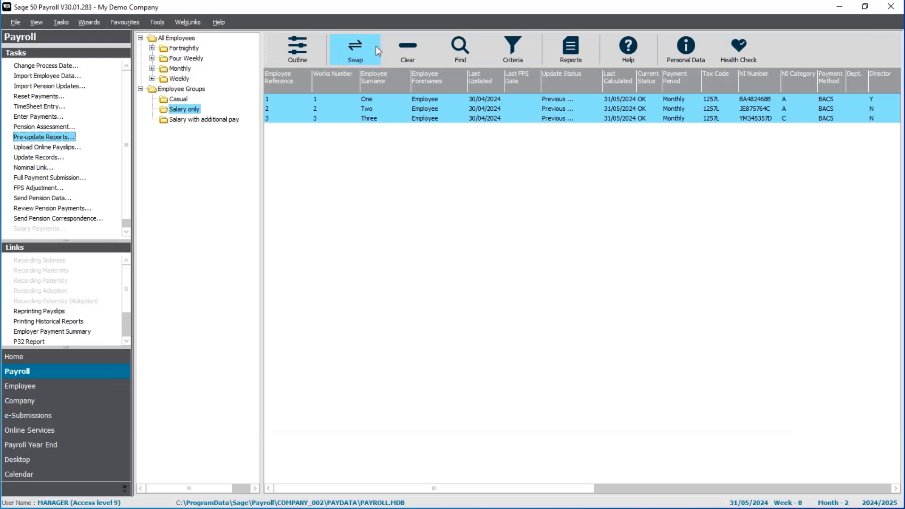
- In the record of the employee with reference 1, set the employer contribution of Pension Scheme (1) to 3 percent
click(399, 53)
click(361, 100)
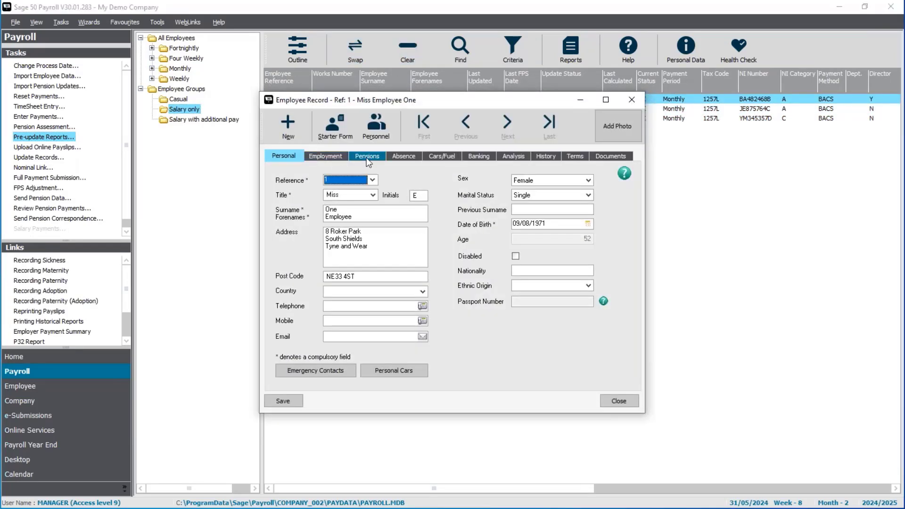
click(367, 158)
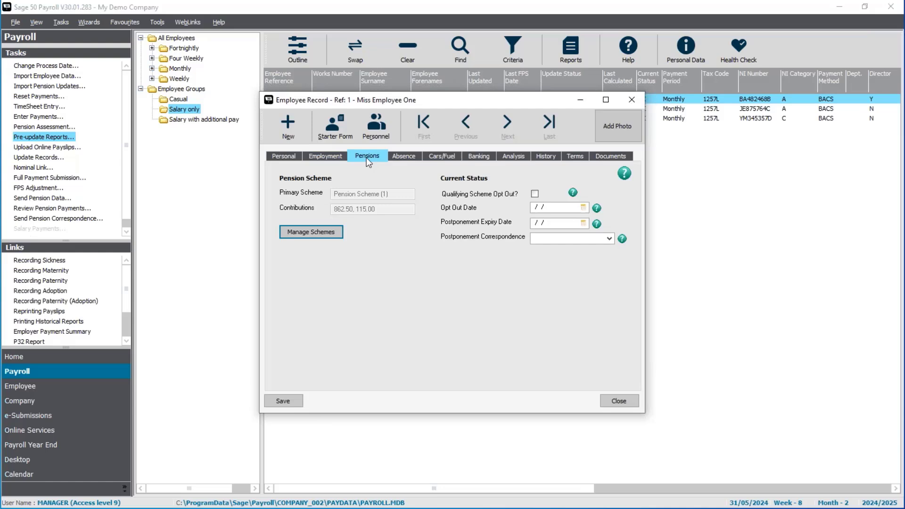
click(323, 239)
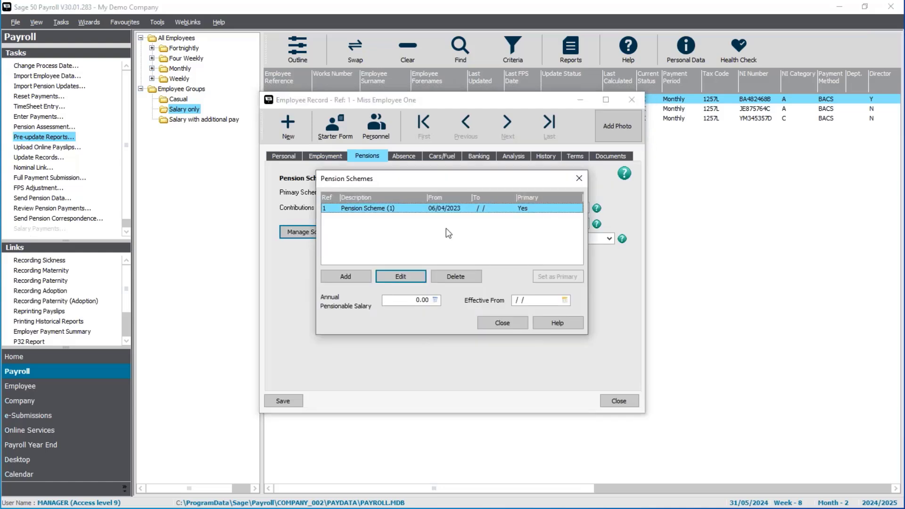
click(409, 279)
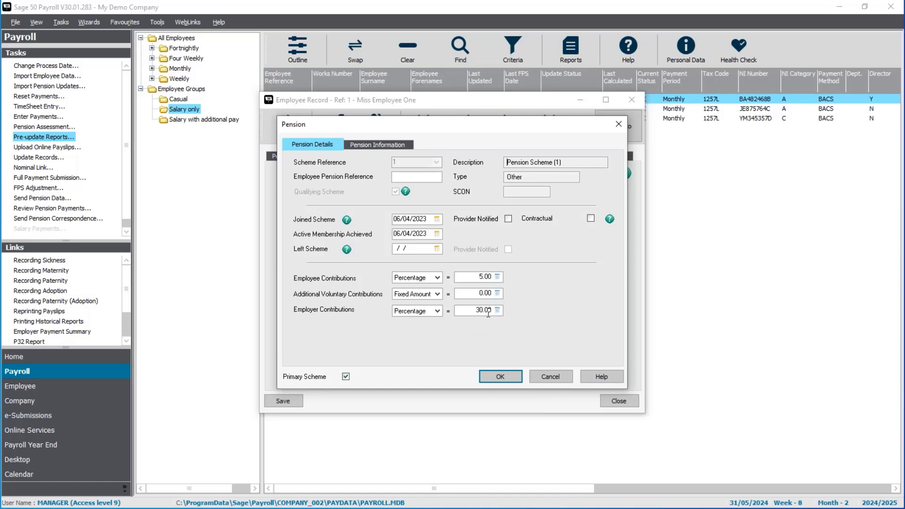
click(465, 310)
drag(483, 312, 437, 315)
text(3)
key(Tab)
click(501, 377)
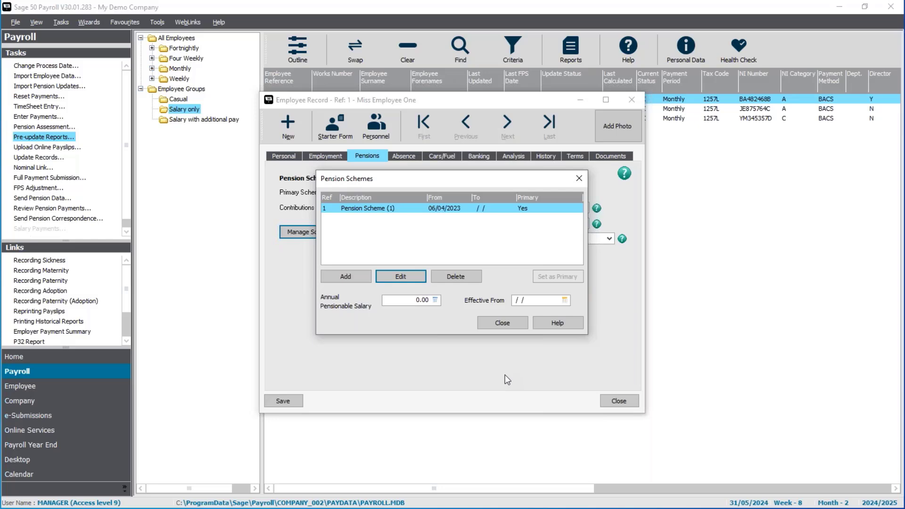
- Close the pension schemes list, then save and close the record of the employee with reference 1
click(502, 323)
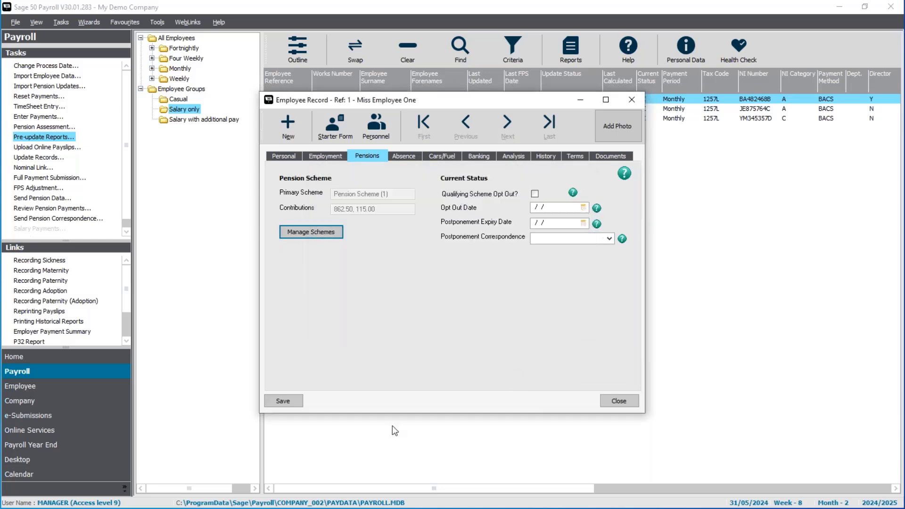
click(282, 405)
click(614, 401)
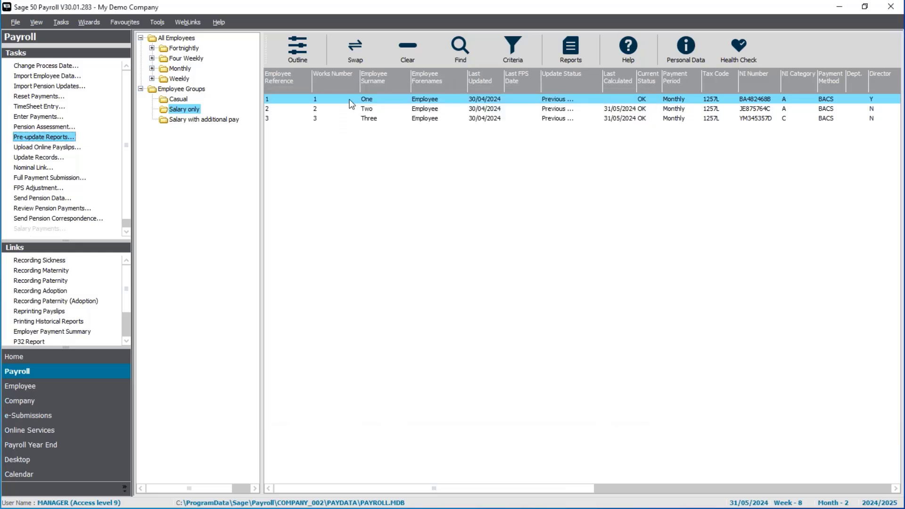
- In payment entry for the employee with reference 2, examine the salary line and the Statutory Paternity Pay (SPP) dates behind the payment summary
click(345, 108)
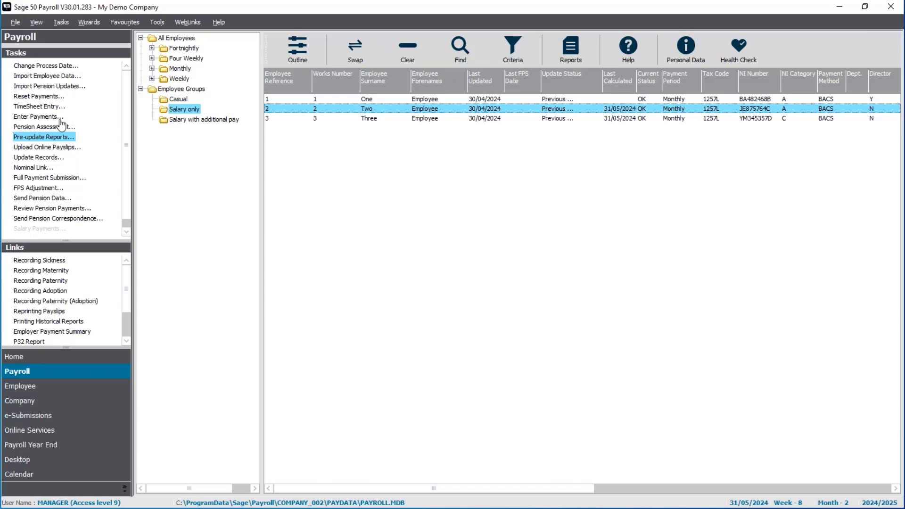
click(38, 116)
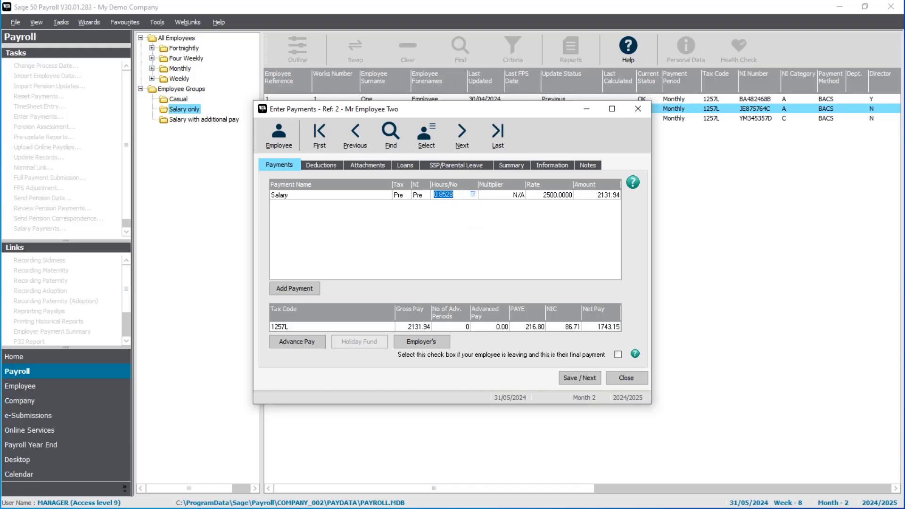
click(459, 195)
click(511, 164)
click(395, 232)
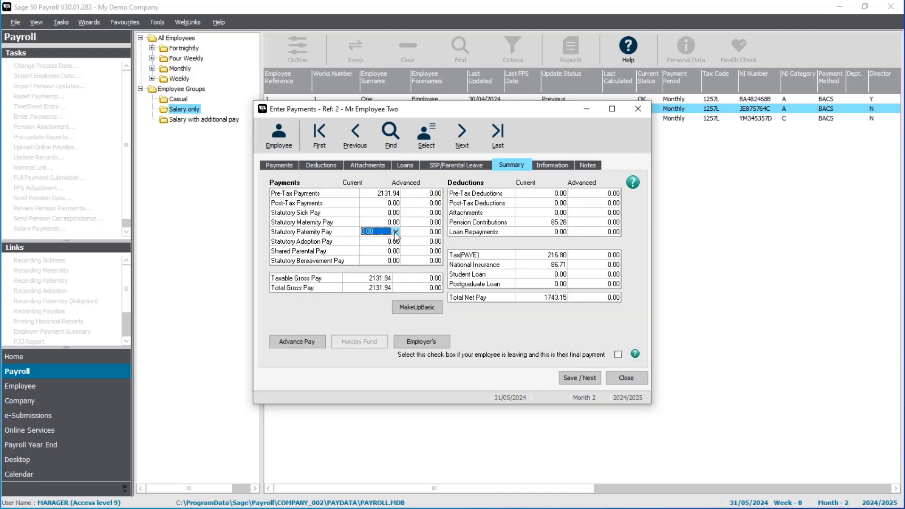
click(395, 232)
click(378, 263)
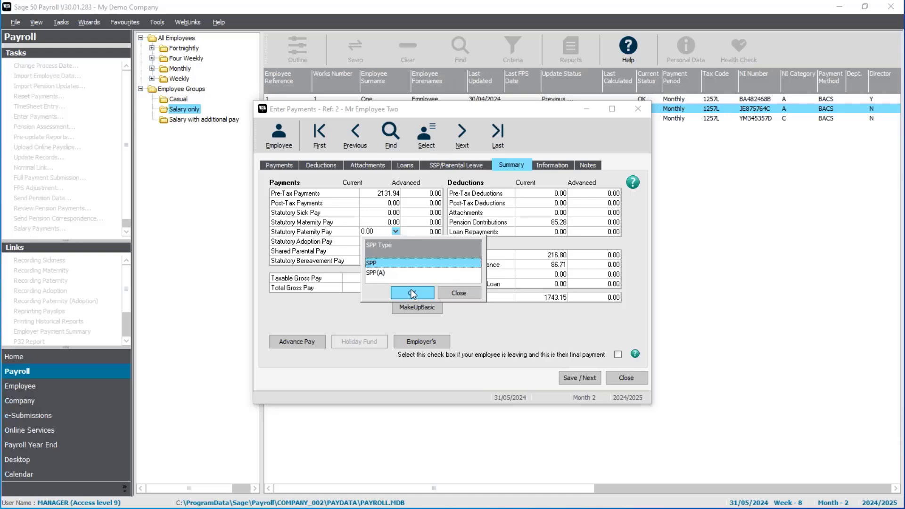
click(411, 291)
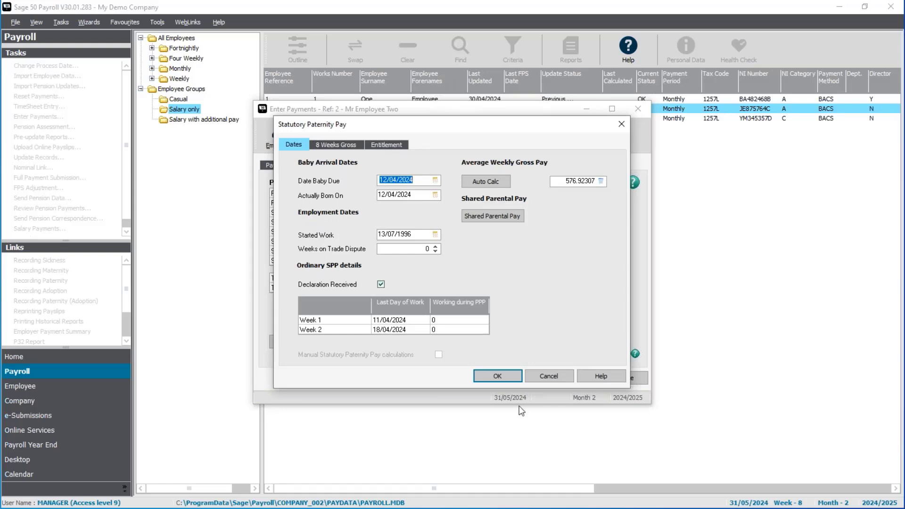
click(506, 380)
click(550, 302)
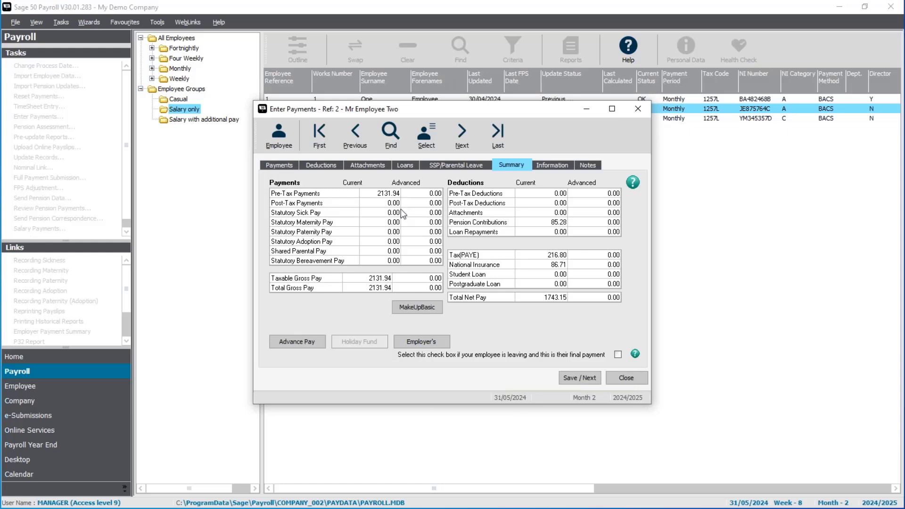
- Set the Salary hours/number for the employee with reference 2 to 1.0000, save the payment and close payment entry
click(282, 165)
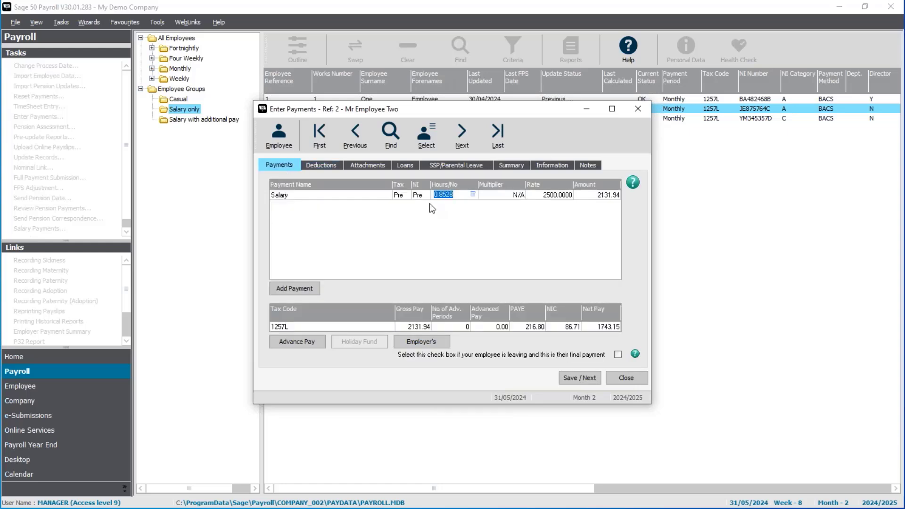
key(Tab)
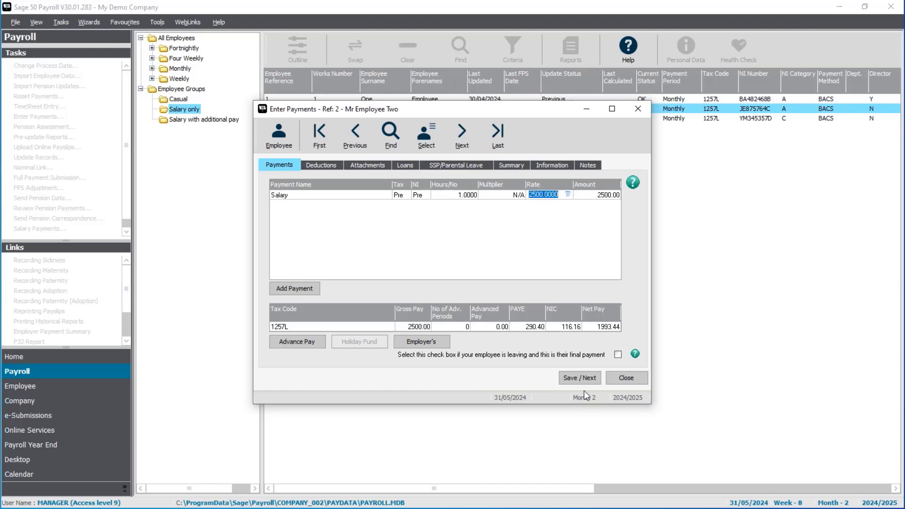
click(583, 378)
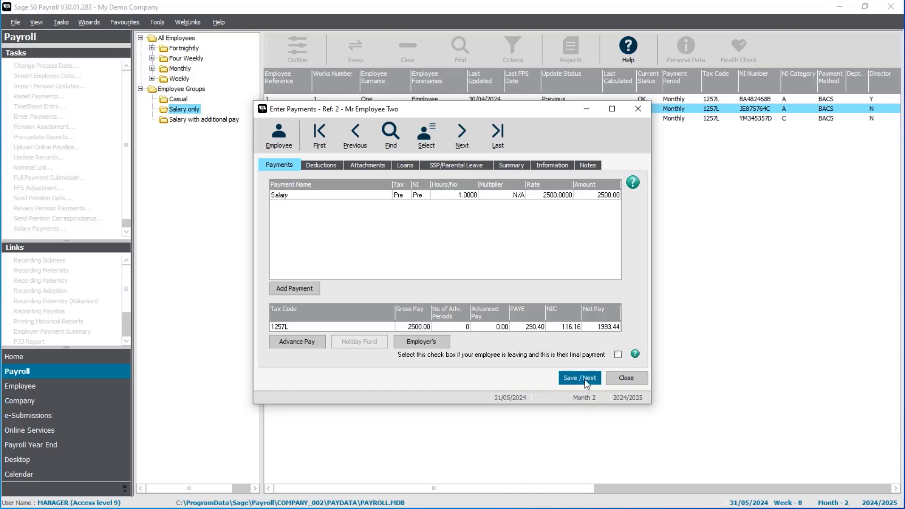
click(613, 376)
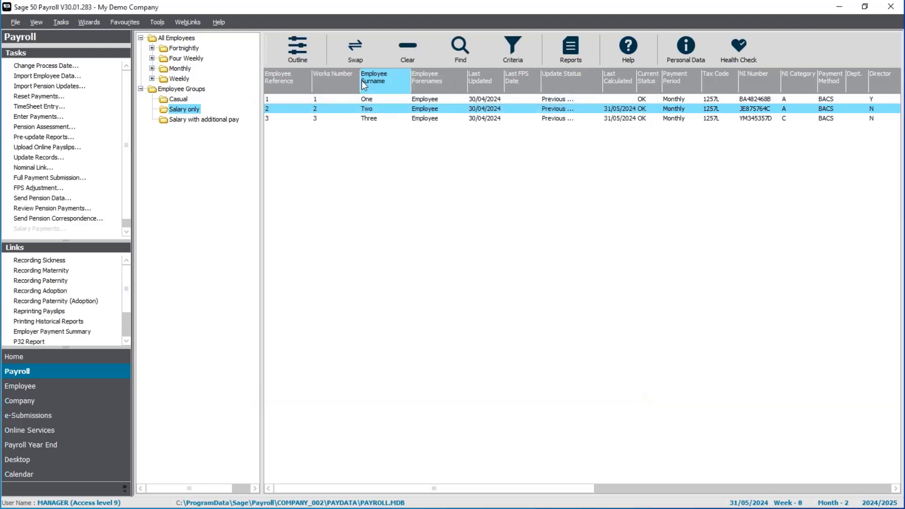
- For the employee with reference 3, compare the current payment with the employment details, personal details and pay history in the record
click(358, 106)
click(354, 118)
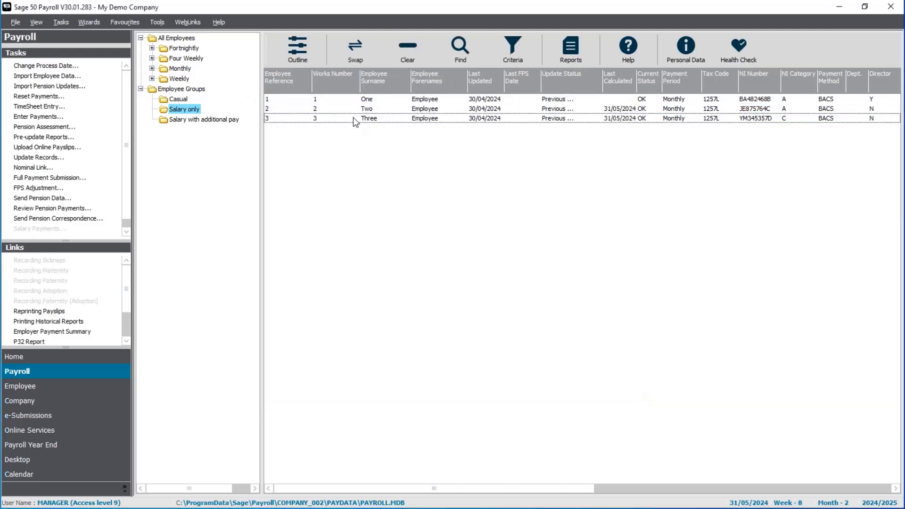
double_click(354, 118)
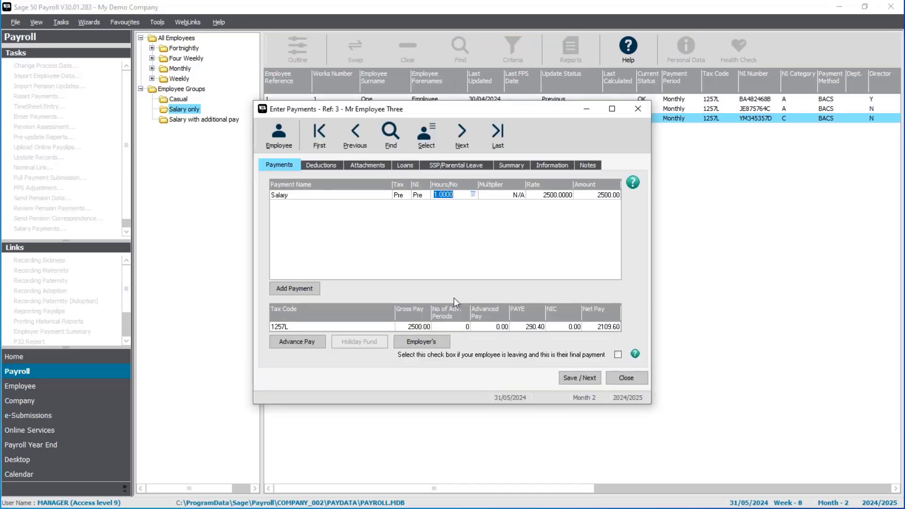
click(560, 197)
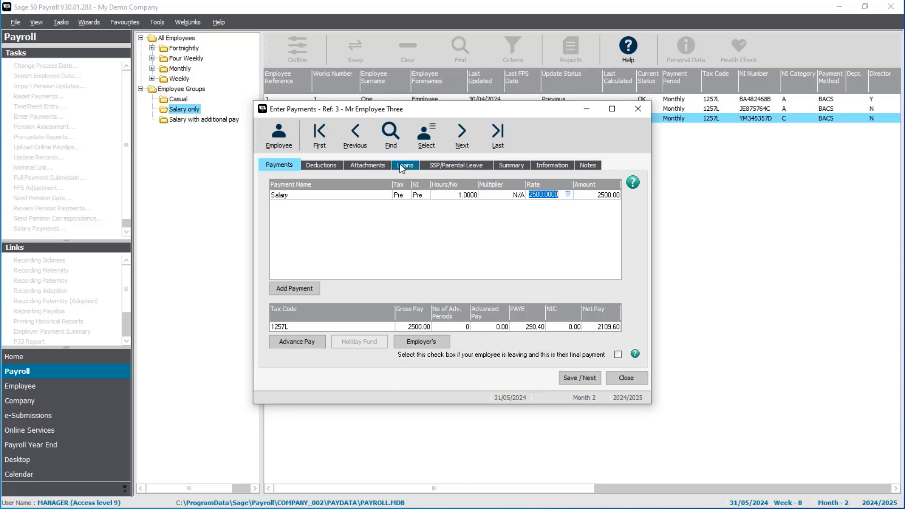
click(282, 134)
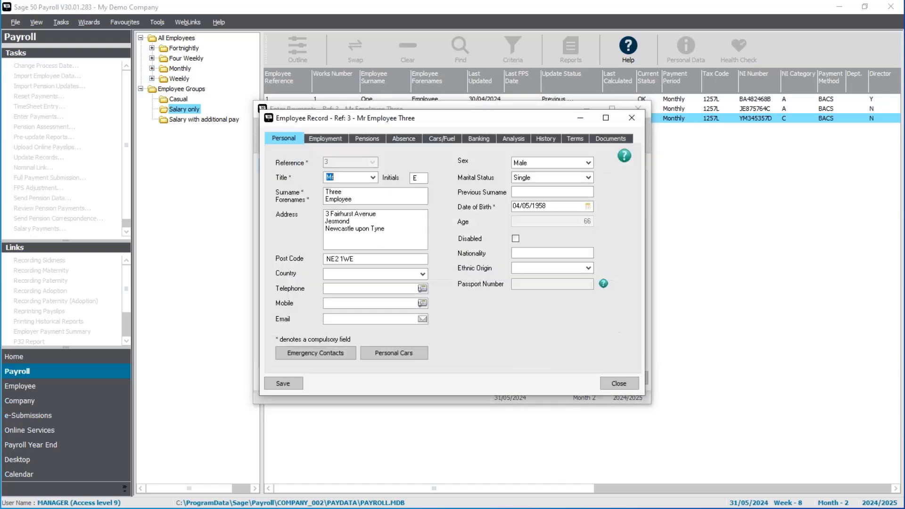
click(323, 140)
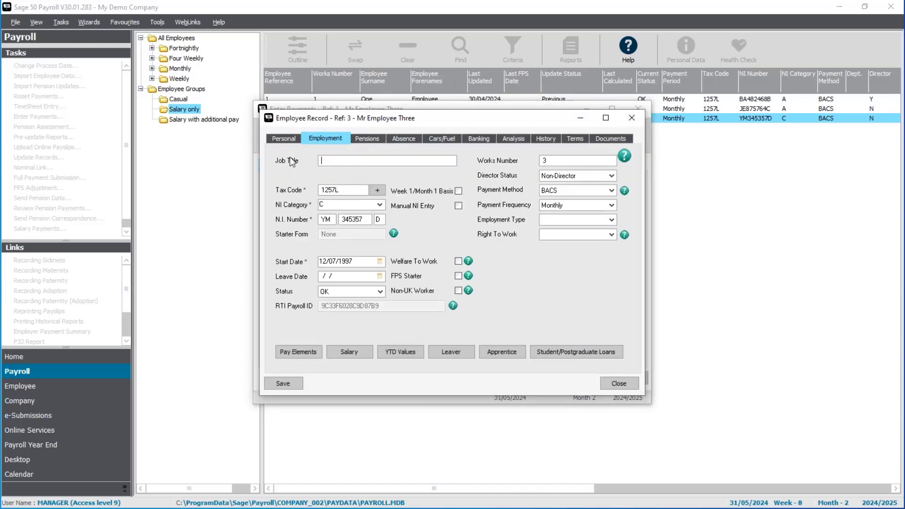
click(290, 140)
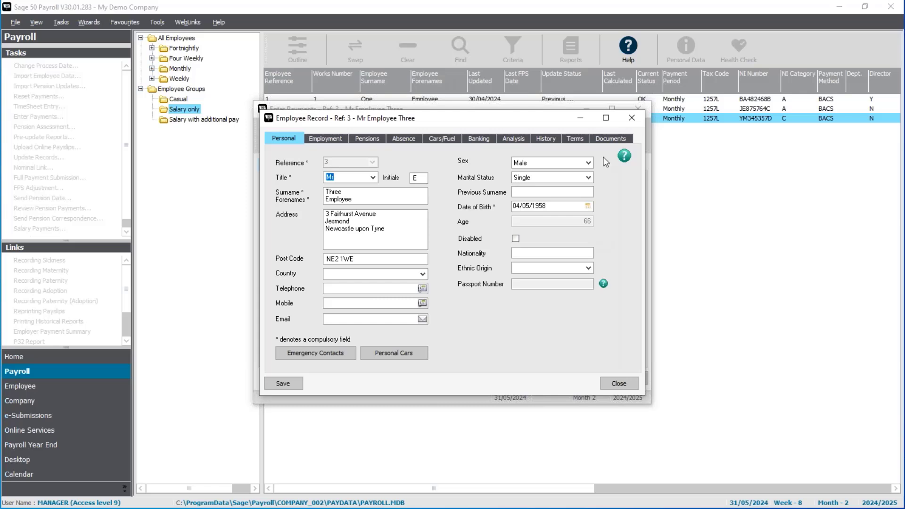
click(545, 139)
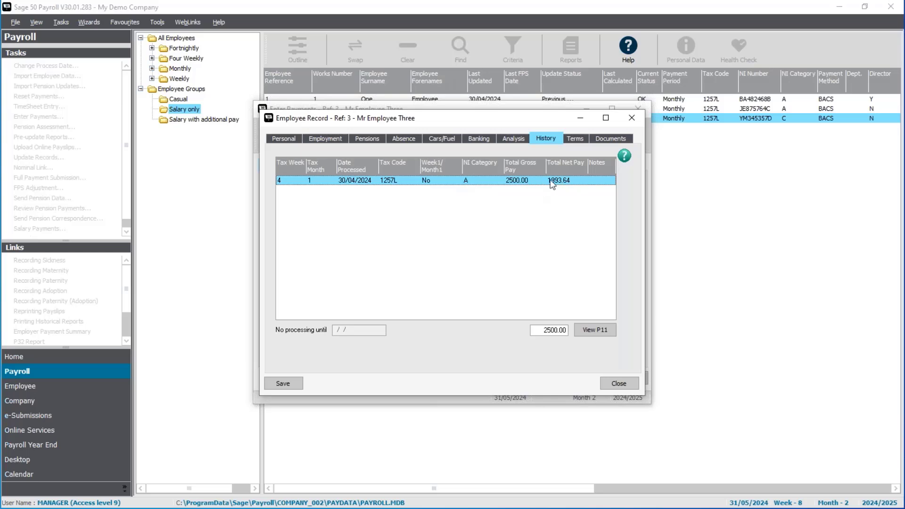
click(619, 384)
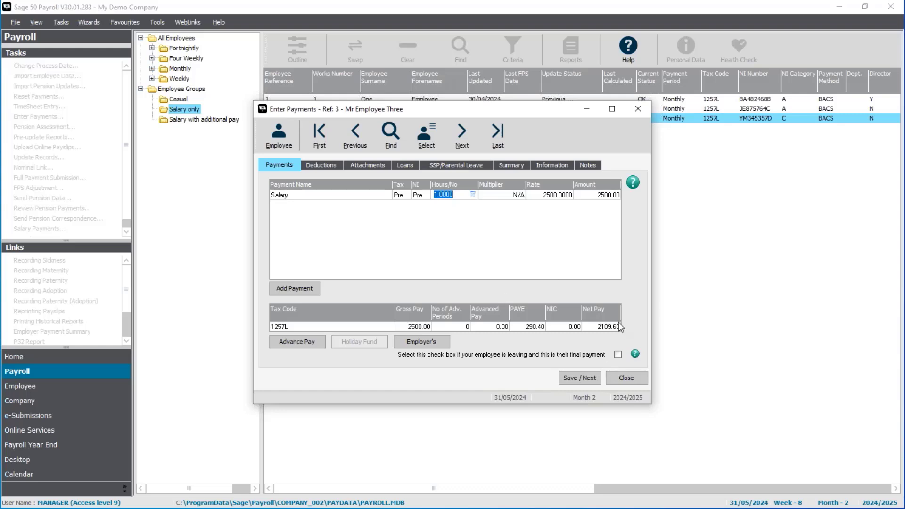
click(633, 382)
- Rerun the Exceptions to Variances Report for all employees in the Salary only group, examine the remaining variances and close the reports
click(407, 49)
click(356, 50)
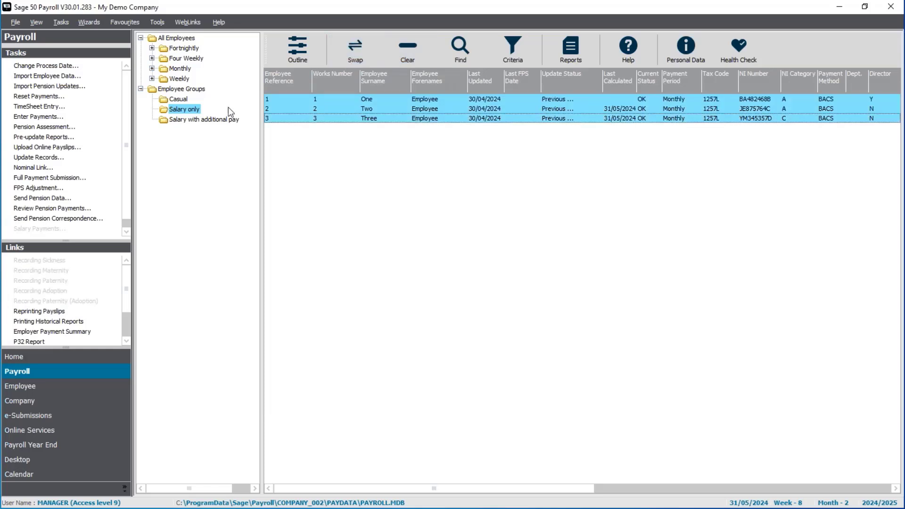
click(55, 137)
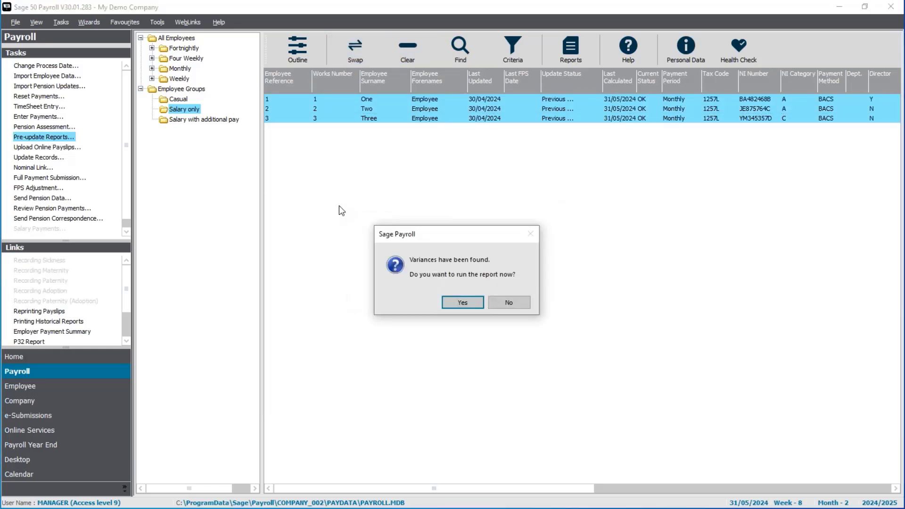
click(461, 300)
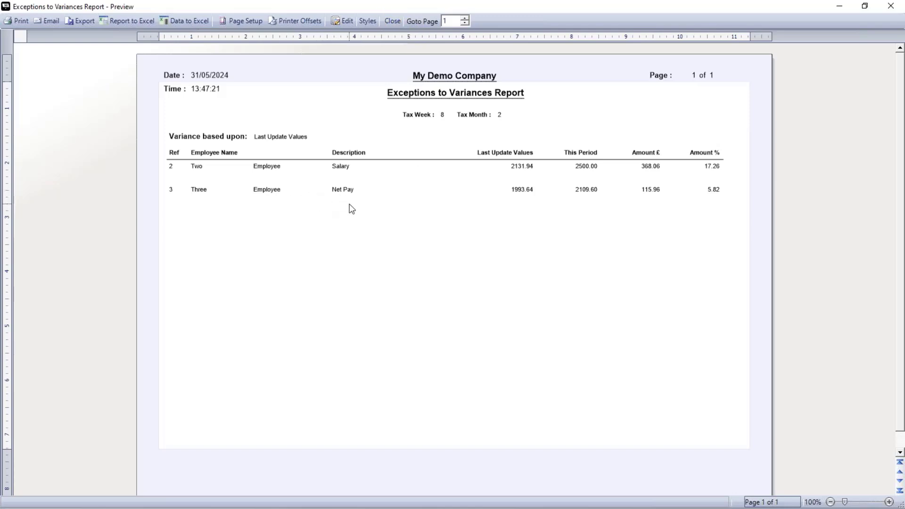
click(398, 25)
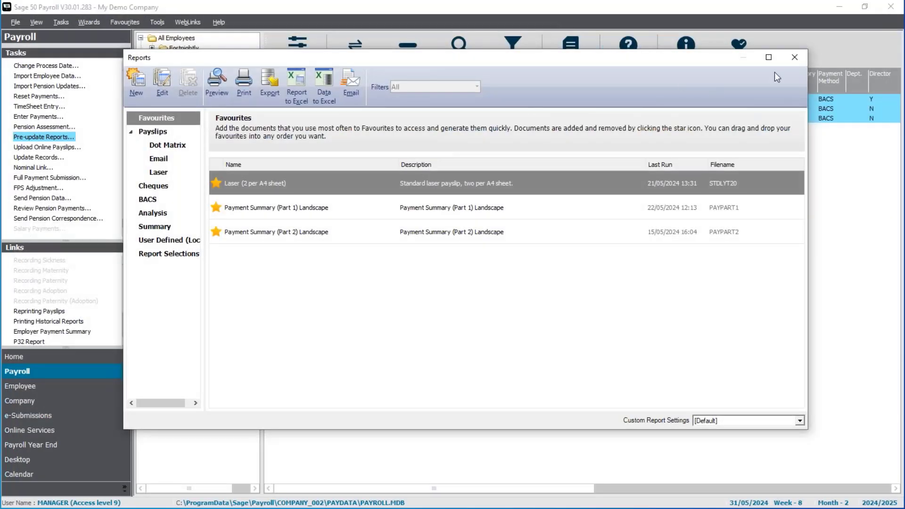
click(794, 57)
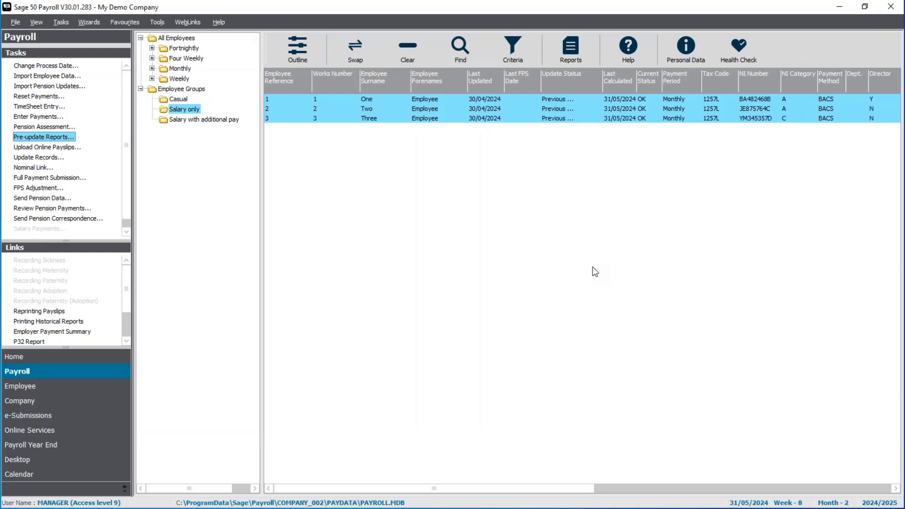
- Select all employees in the Salary with additional pay group and save the payments of the employee with reference 4 as they stand
click(197, 121)
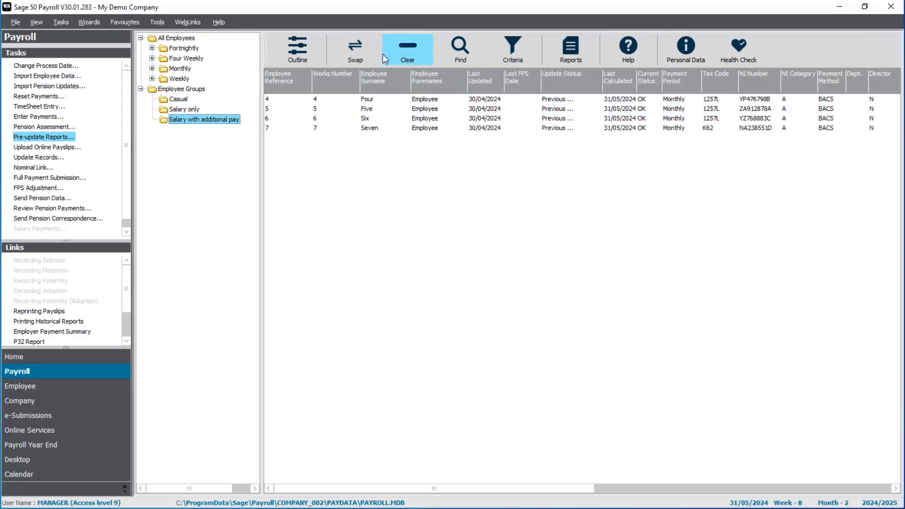
click(355, 47)
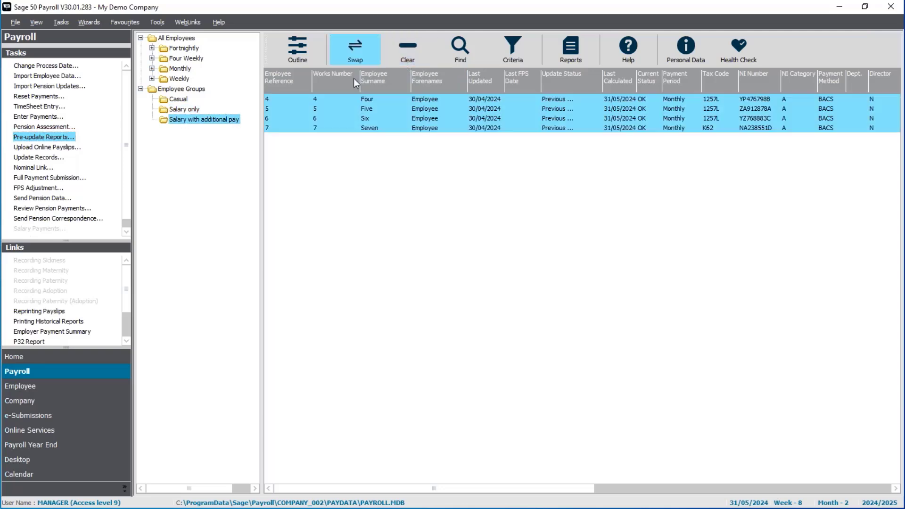
click(44, 118)
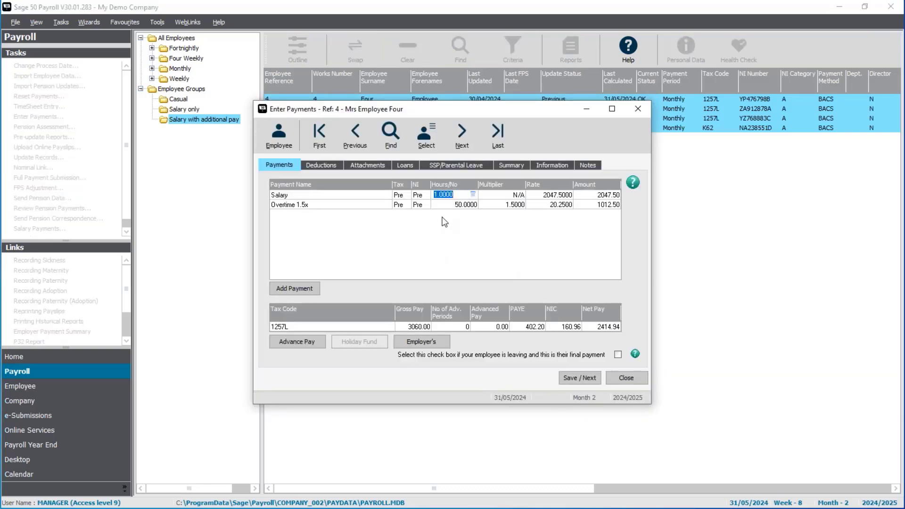
click(471, 207)
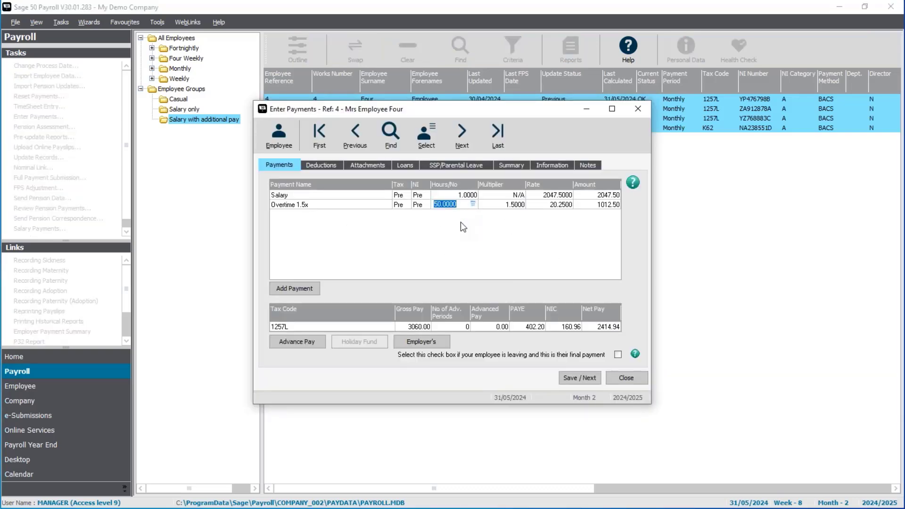
click(577, 381)
click(540, 315)
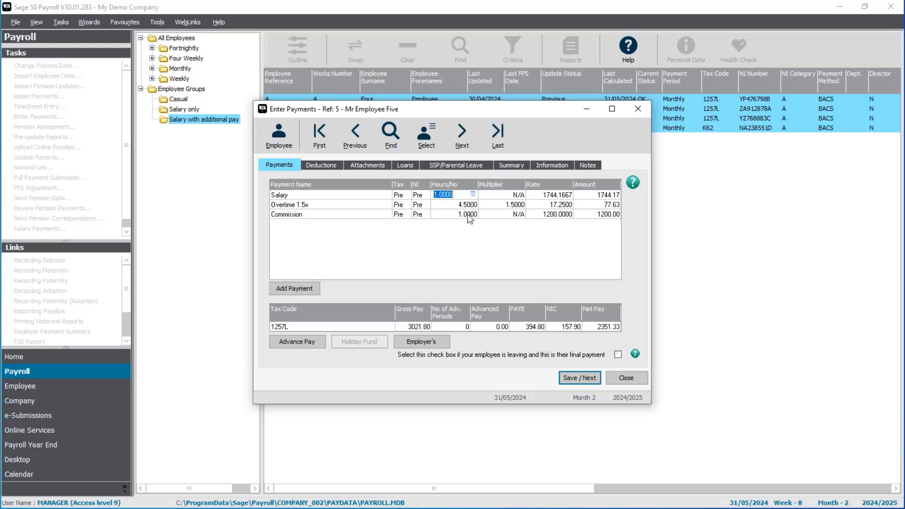
- Save the payments of the employees with references 5 and 6 as they stand, view those of reference 7 and close payment entry
click(545, 214)
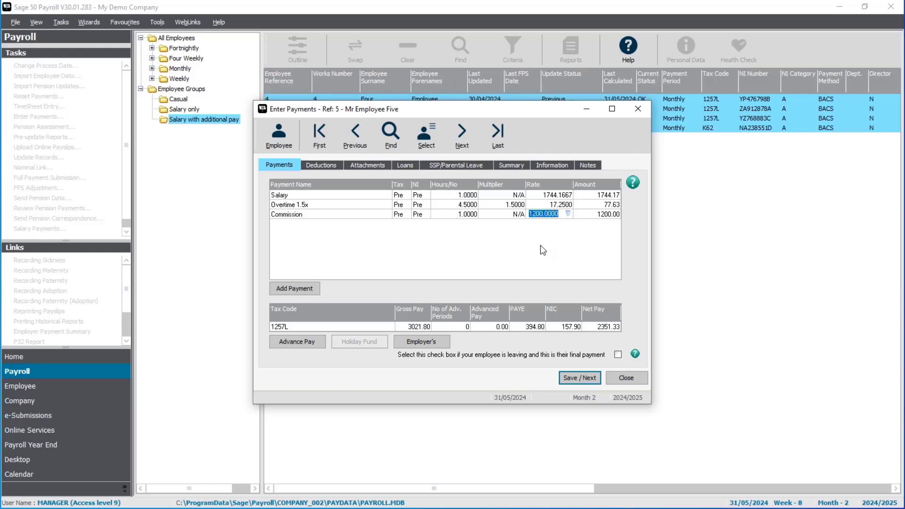
click(577, 379)
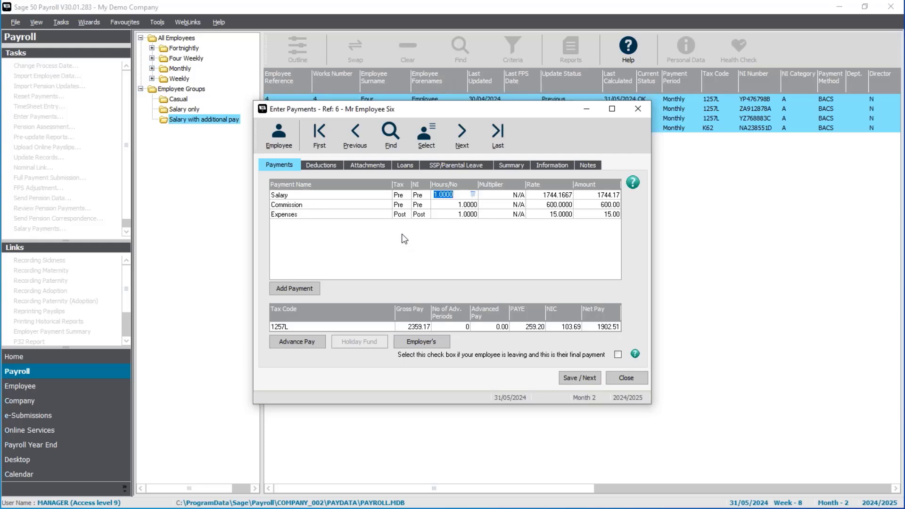
click(593, 382)
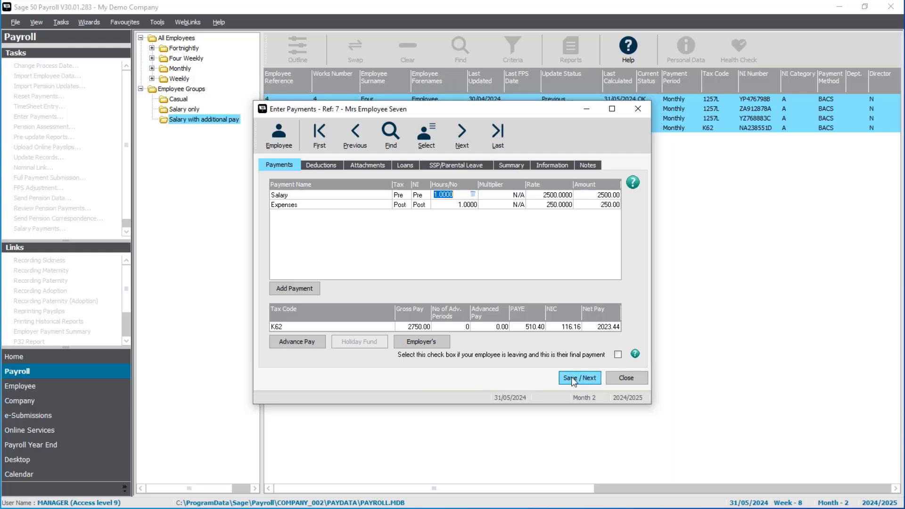
click(627, 378)
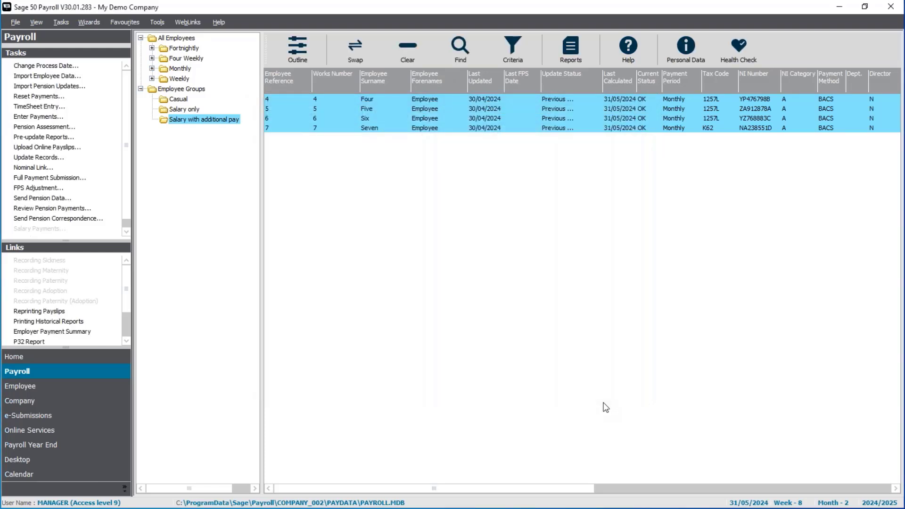
- In the company's Variance Settings, change the variance type of Gross Pay, Net Pay, Employer's Pensions and Employee's Pensions to Percentage
click(66, 401)
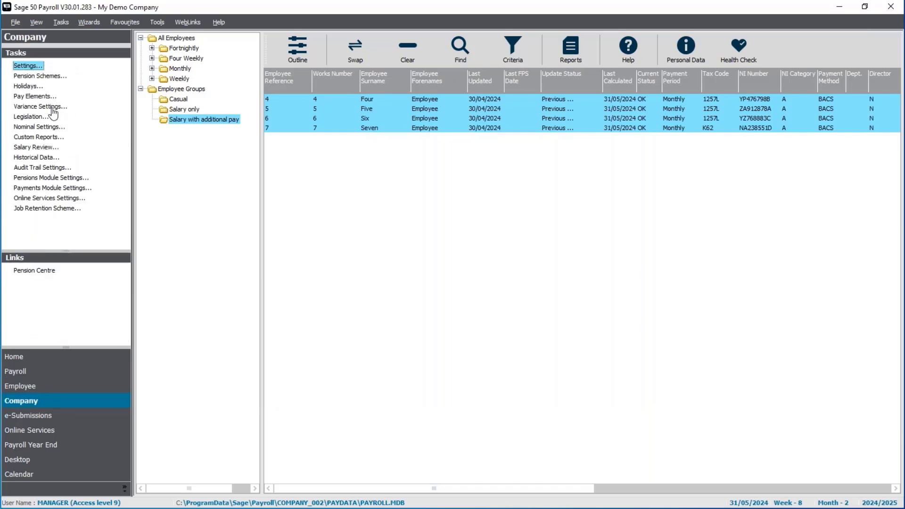
click(47, 107)
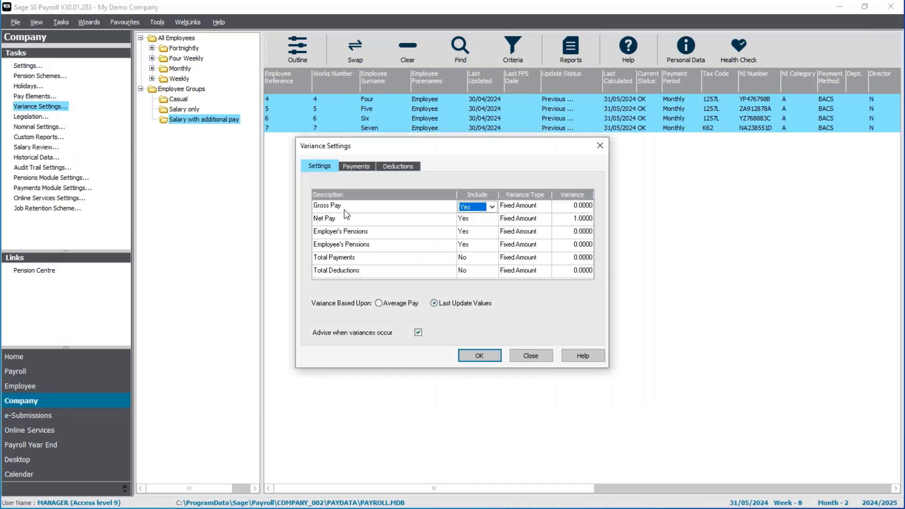
click(532, 210)
click(532, 210)
click(527, 225)
click(526, 225)
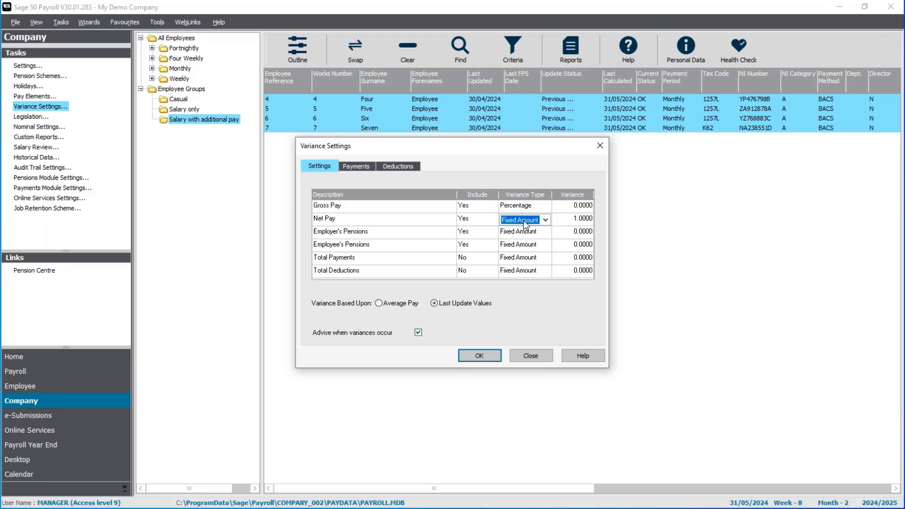
click(526, 225)
click(521, 237)
click(521, 235)
click(520, 233)
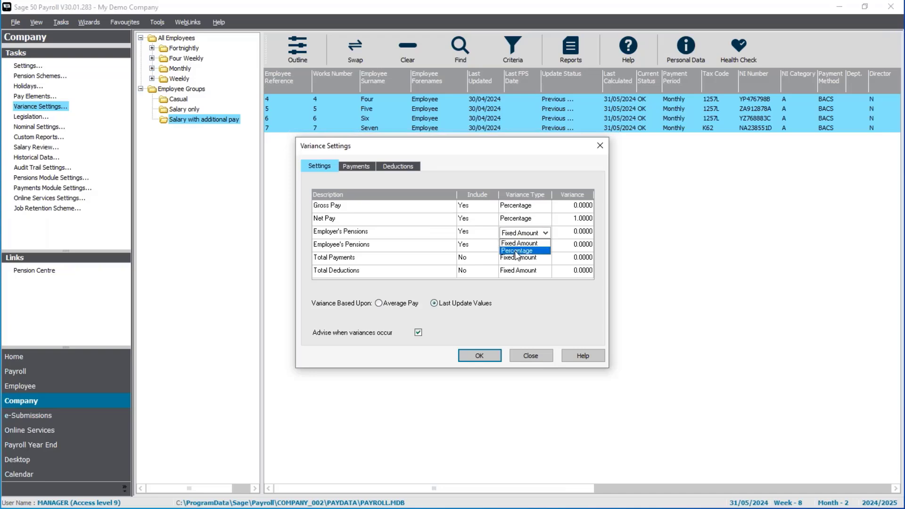
click(517, 251)
click(519, 245)
click(519, 245)
click(516, 264)
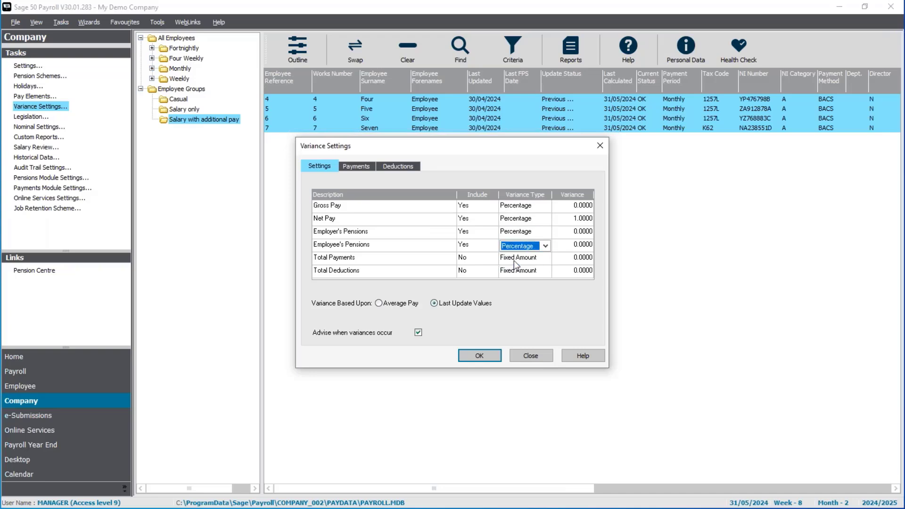
- Set the variance of Gross Pay, Net Pay, Employer's Pensions and Employee's Pensions to 15 and base the variances on Average Pay
click(572, 210)
text(15)
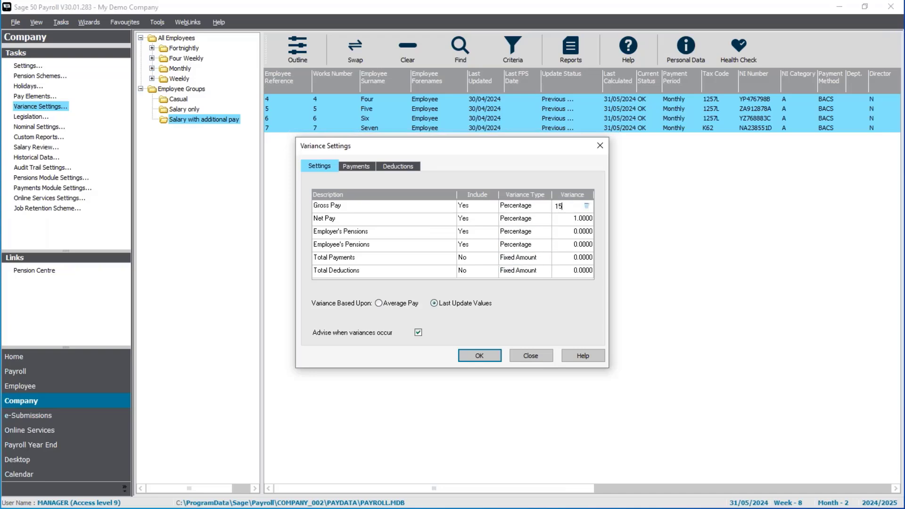
key(Tab)
text(15)
key(Tab)
text(15)
key(Tab)
text(15)
key(shift+Tab)
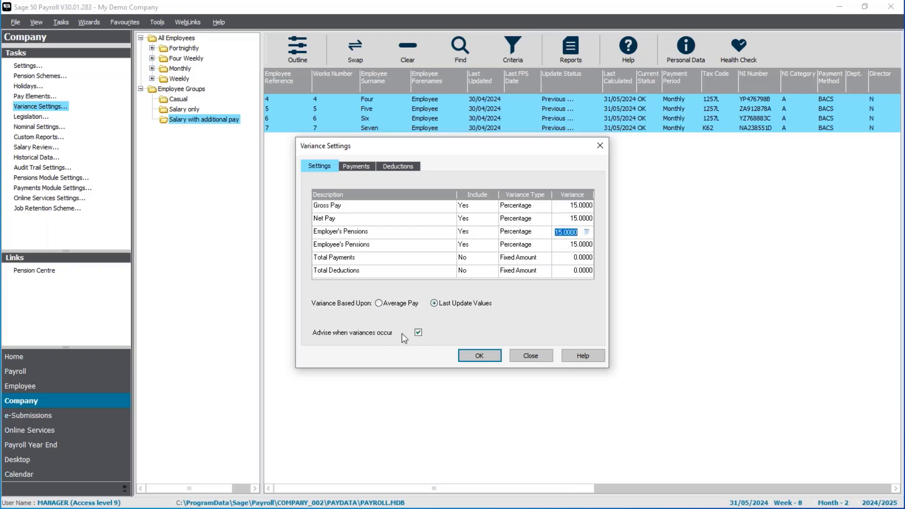
click(391, 303)
- Include the Overtime 1.5x payment in the variance checks with a percentage variance of 50
click(362, 170)
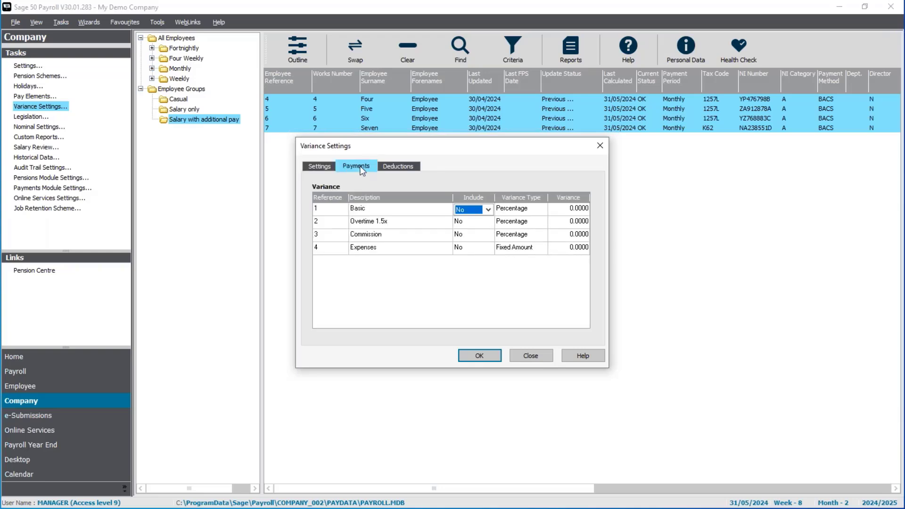
click(468, 225)
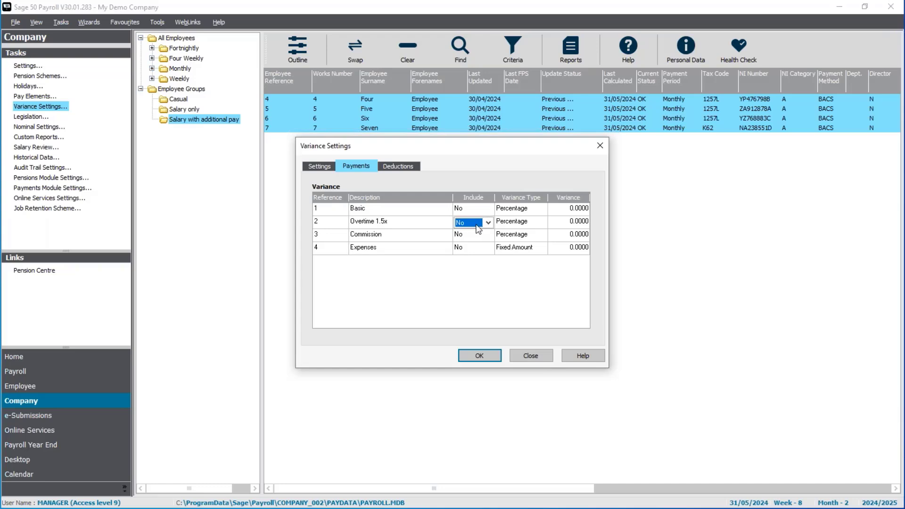
click(479, 223)
click(475, 241)
click(581, 225)
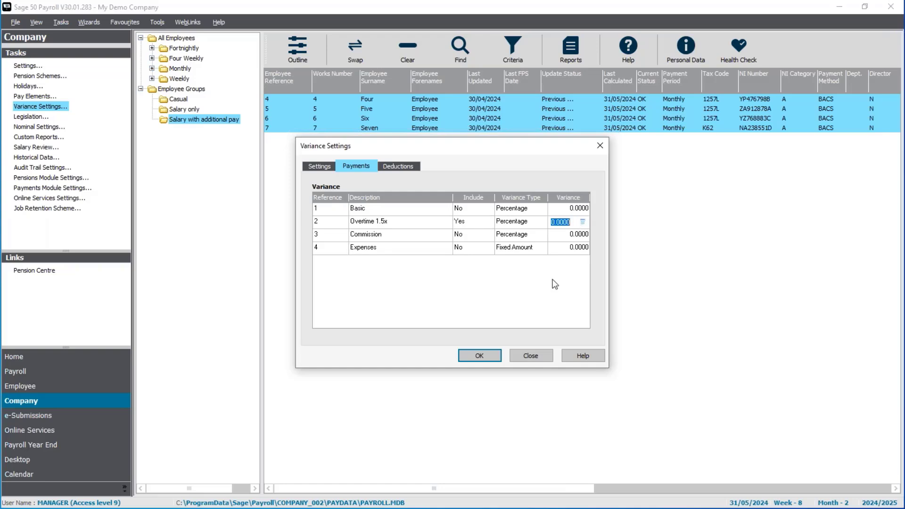
text(50)
key(Tab)
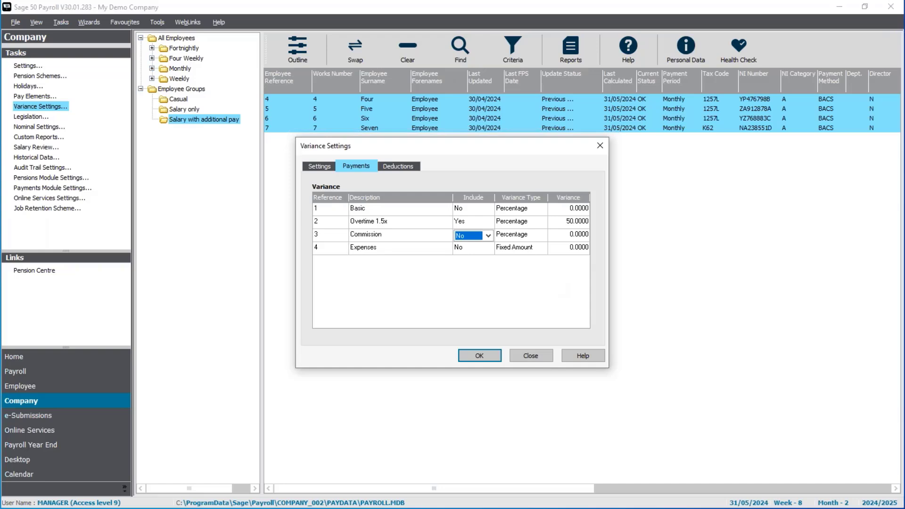
- Include the Commission payment in the variance checks with a fixed amount variance of 250
click(488, 236)
click(463, 252)
click(534, 239)
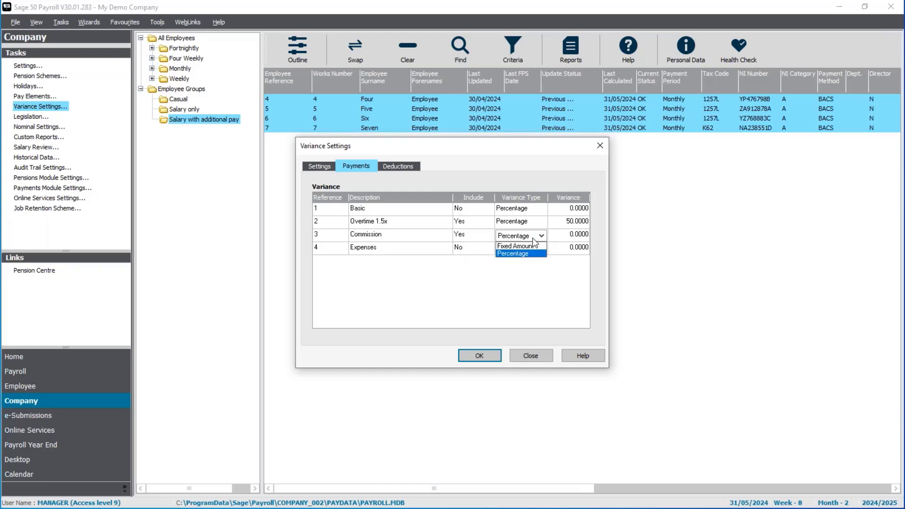
click(529, 249)
click(569, 238)
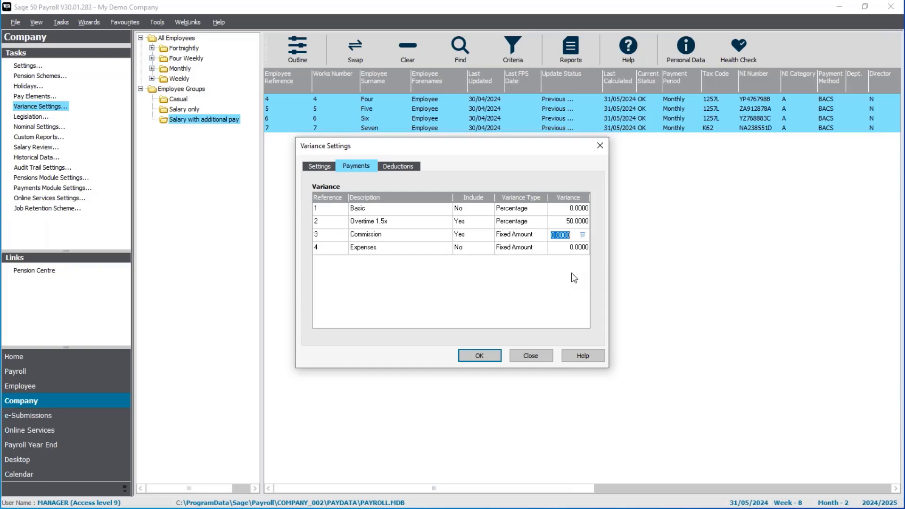
text(250)
key(Tab)
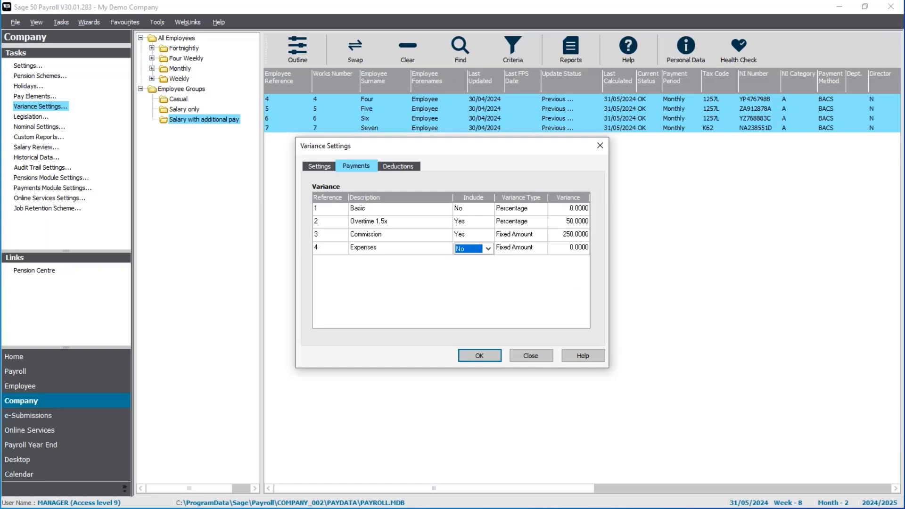
- Include the Expenses payment in the checks with a fixed amount variance of 50, review the general settings and save the variance settings
click(481, 251)
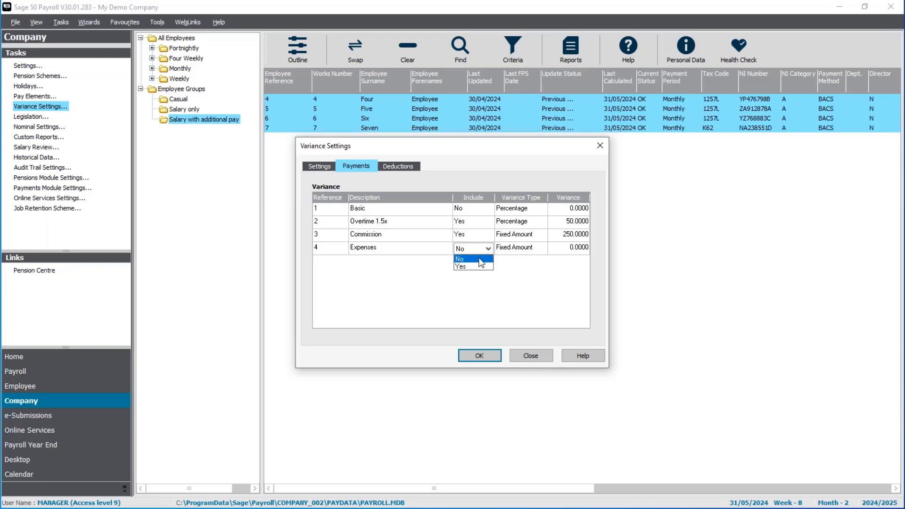
click(474, 266)
click(578, 249)
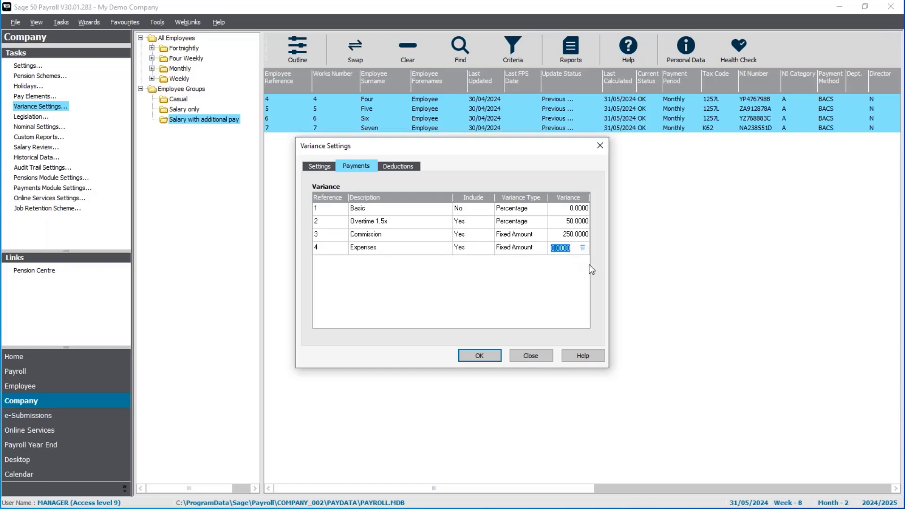
text(50)
key(Return)
click(324, 165)
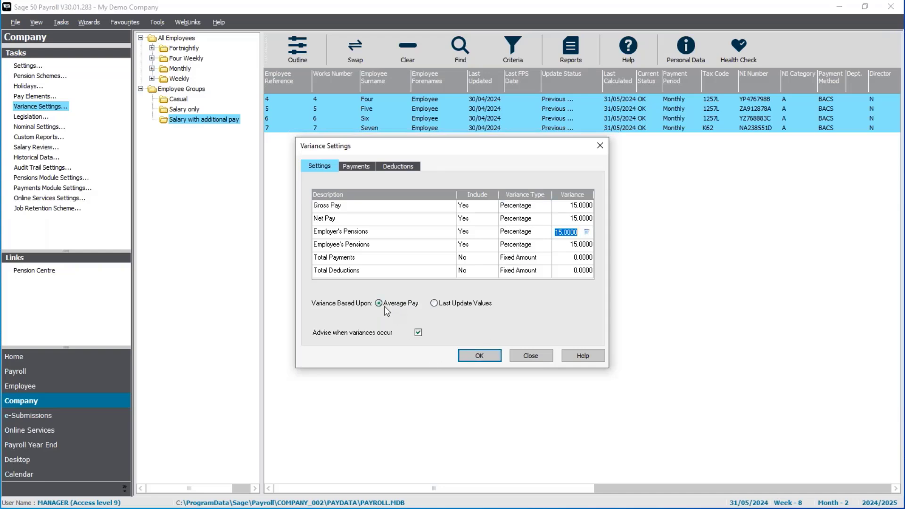
click(471, 354)
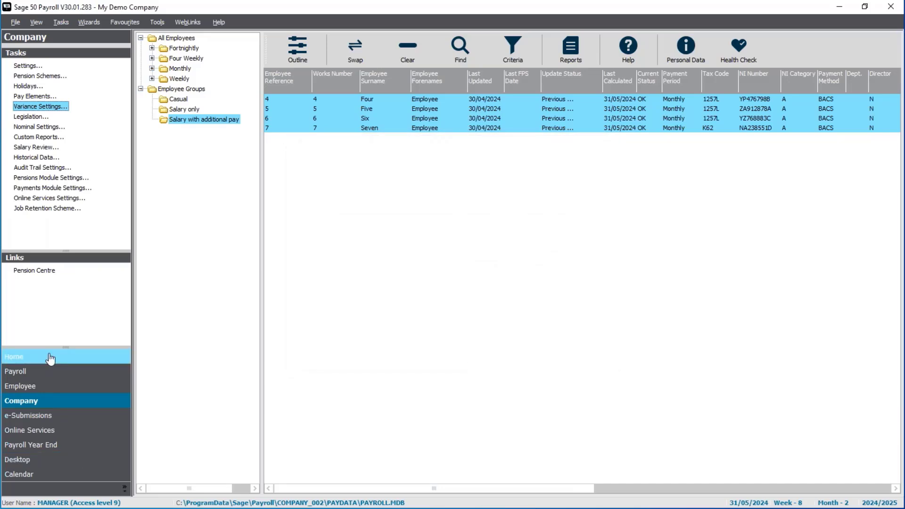
- Run the Exceptions to Variances Report for the selected Salary with additional pay employees, examine their variances and close the preview
click(45, 372)
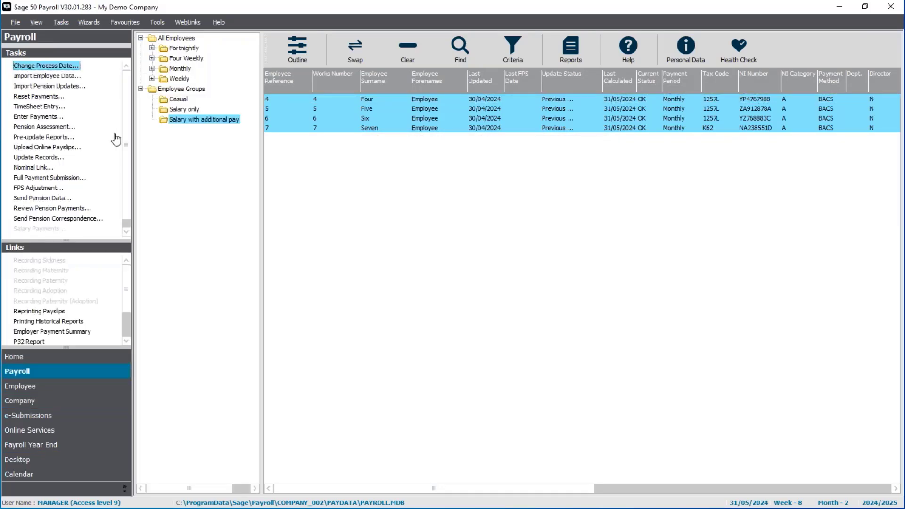
click(40, 137)
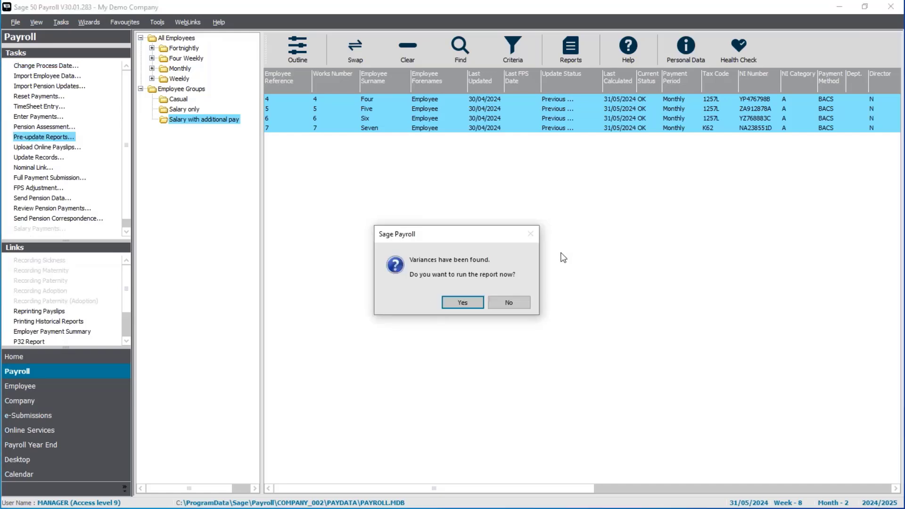
click(472, 307)
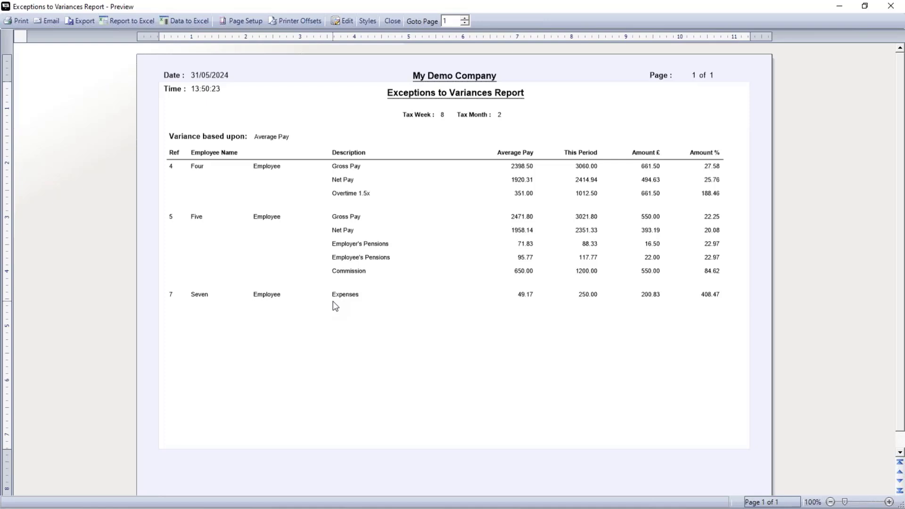
click(392, 21)
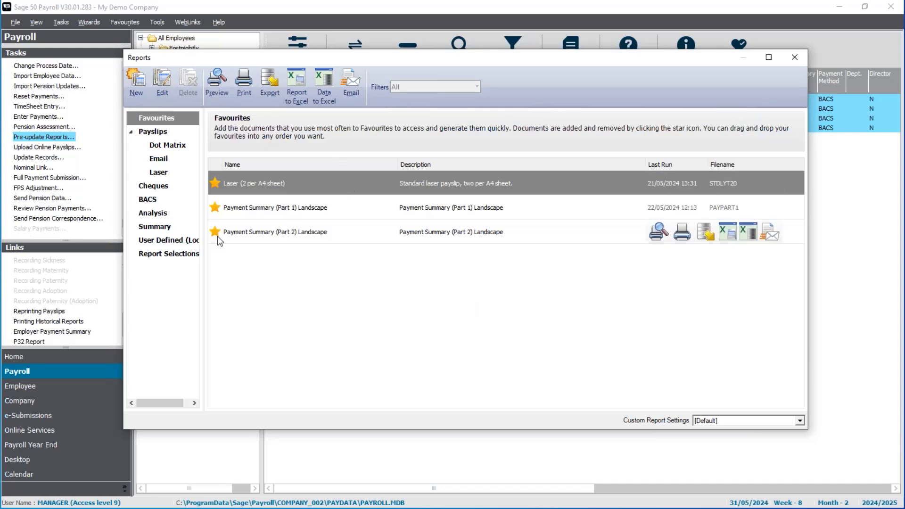
- Look through the Analysis pre-update reports and compare the Exceptions to Variances, Gross Pay Exceptions and Net Pay Exceptions reports
click(146, 212)
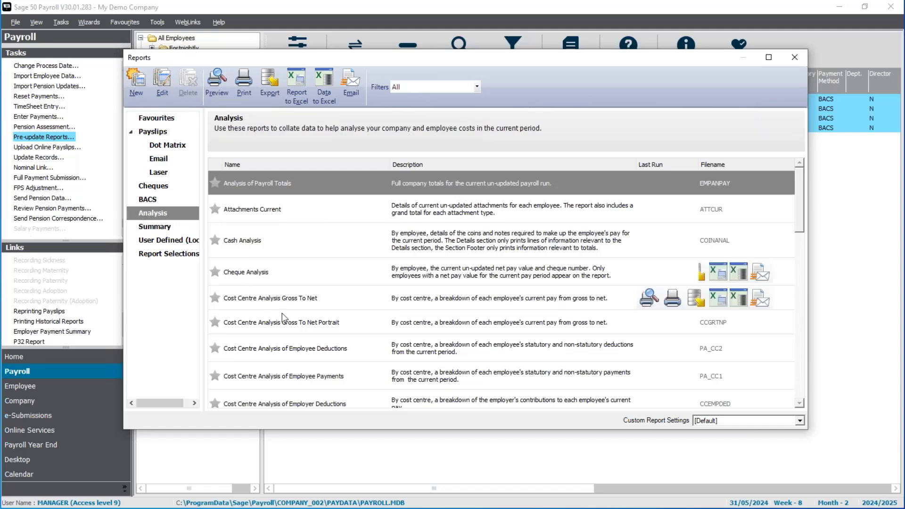
scroll(378, 330, down, 3)
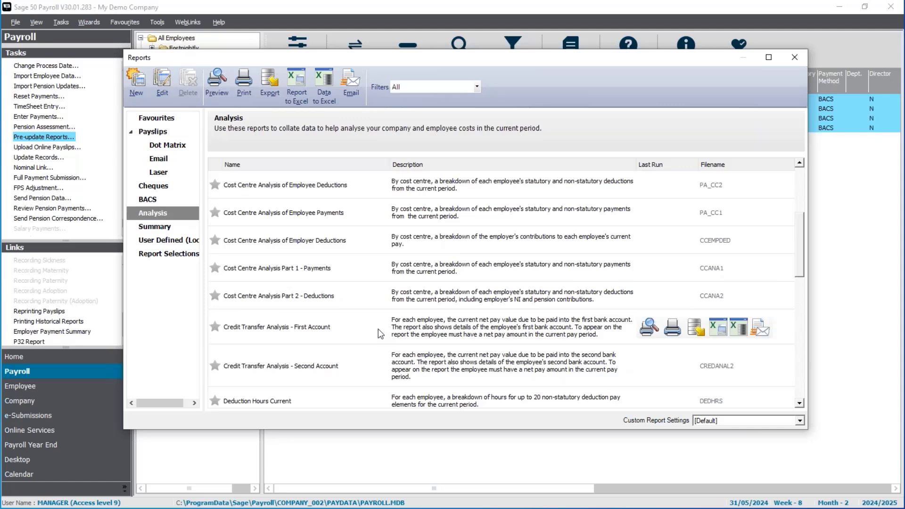
scroll(325, 338, down, 5)
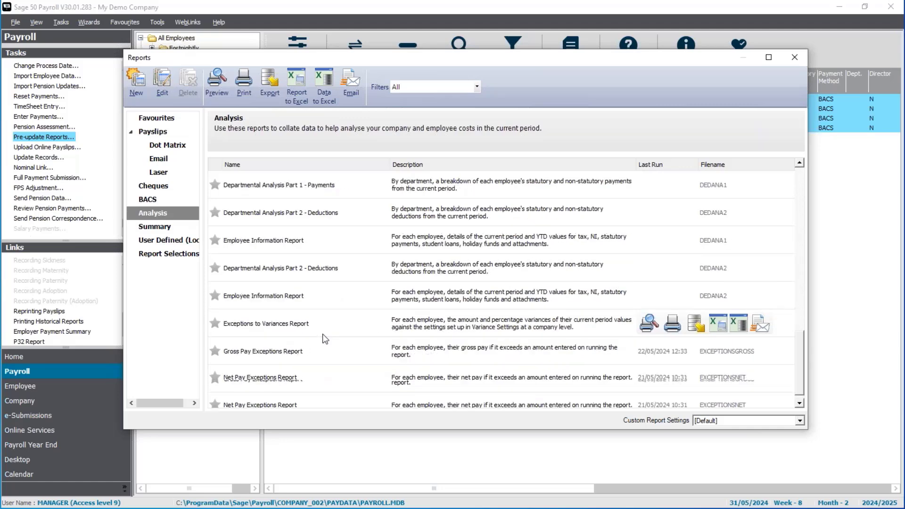
click(264, 268)
click(259, 296)
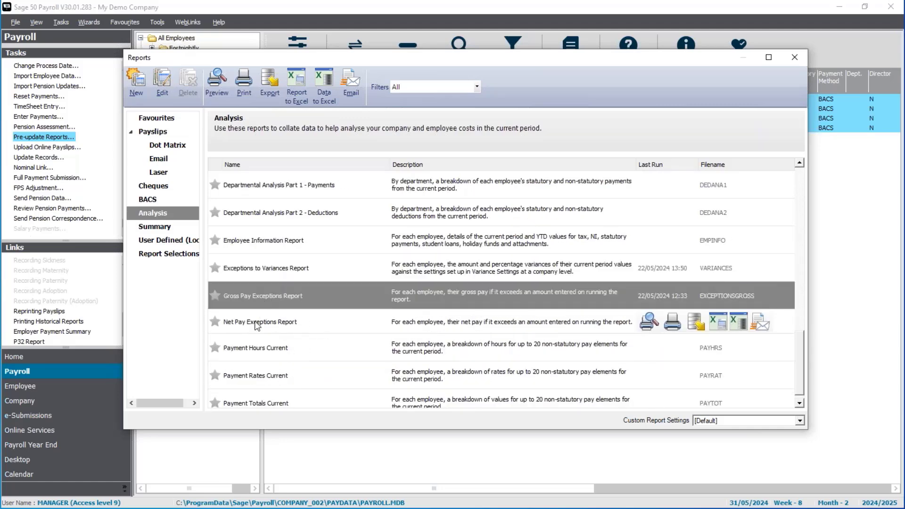
click(257, 326)
click(228, 270)
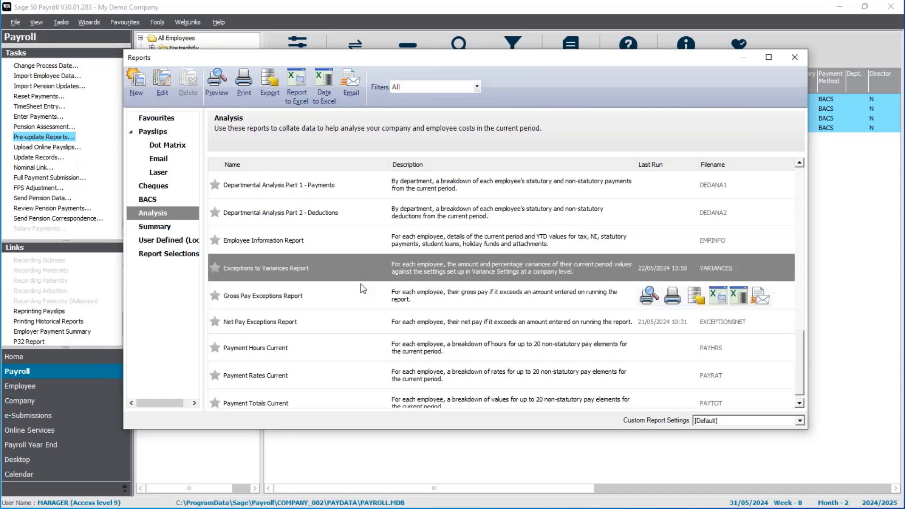
click(329, 301)
click(299, 324)
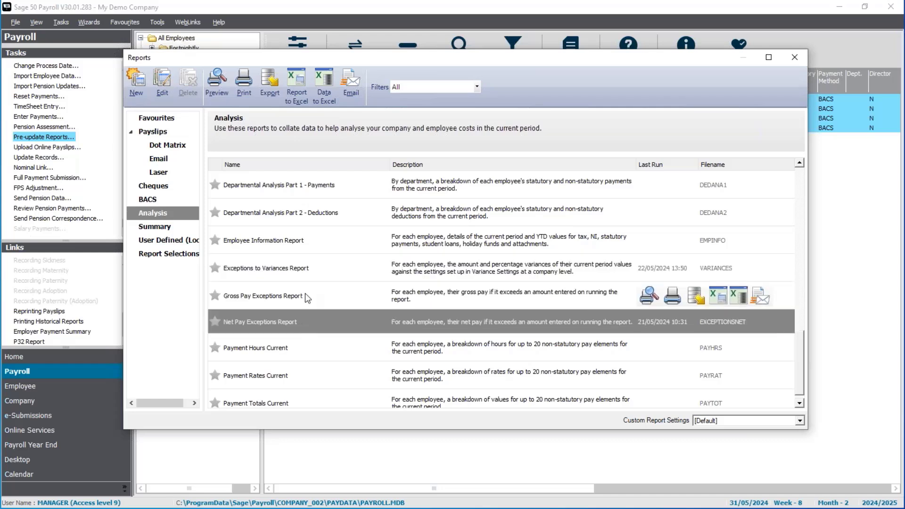
click(304, 294)
click(289, 320)
click(293, 301)
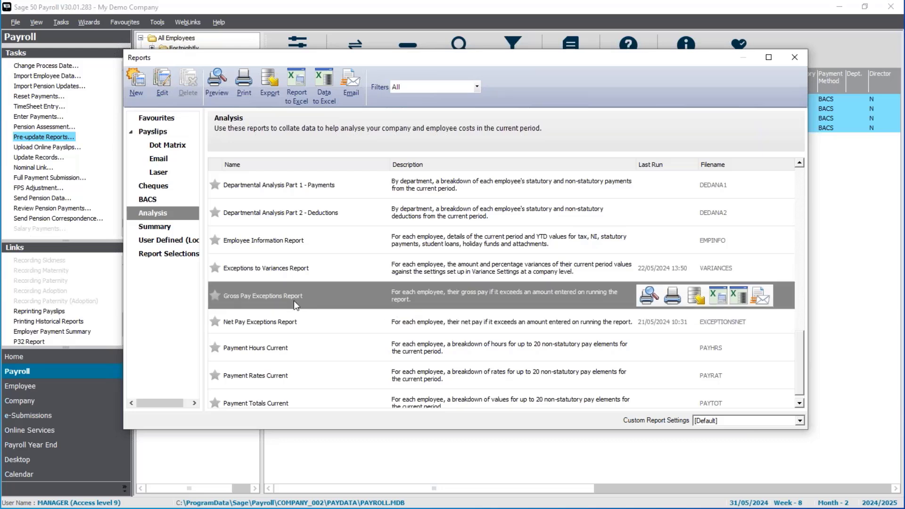
click(285, 325)
- Preview the Gross Pay Exceptions Report for gross pay above 3000, examine the listed employees and close the reports
click(291, 303)
double_click(290, 303)
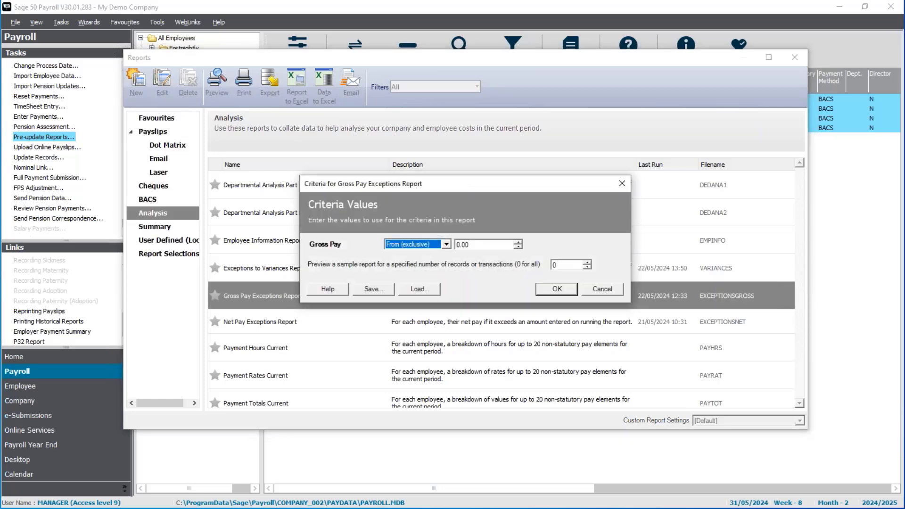
key(Tab)
text(3000)
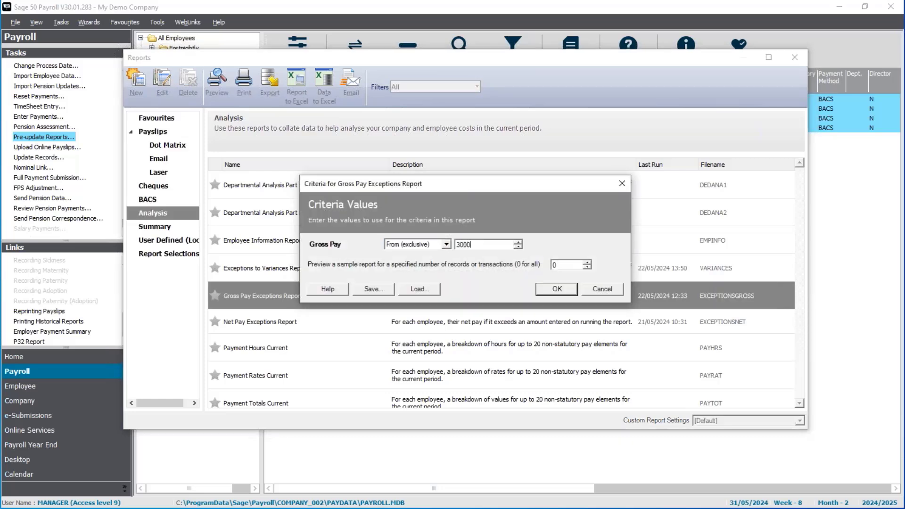
key(Tab)
click(555, 293)
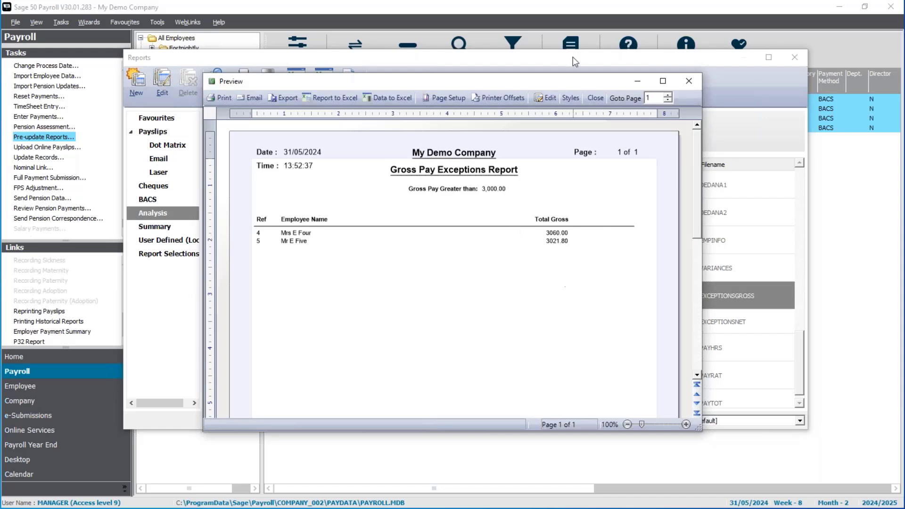
click(595, 98)
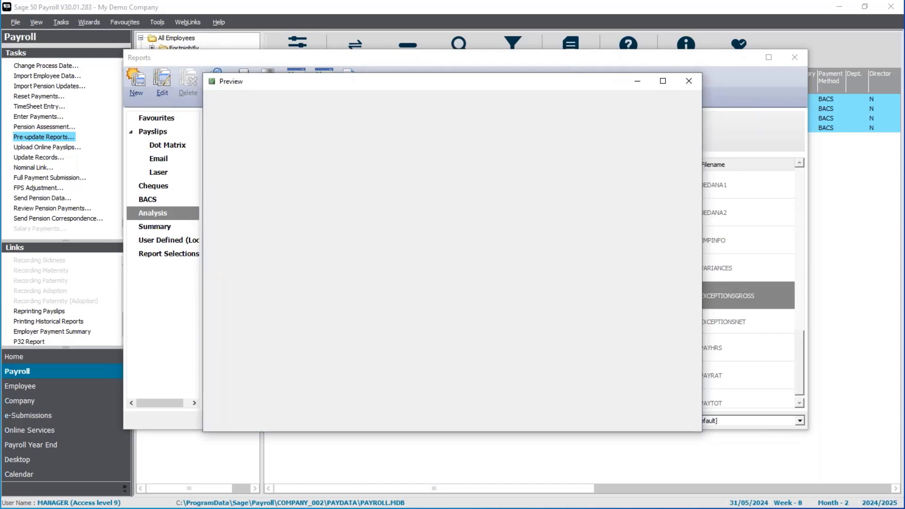
click(795, 58)
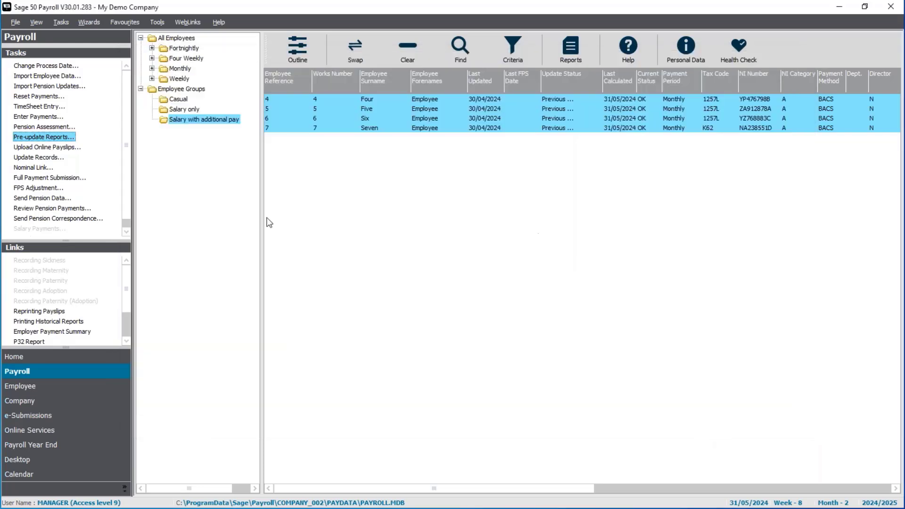
- Select all employees in the Casual group and change the process date to 24/05/2024
click(179, 100)
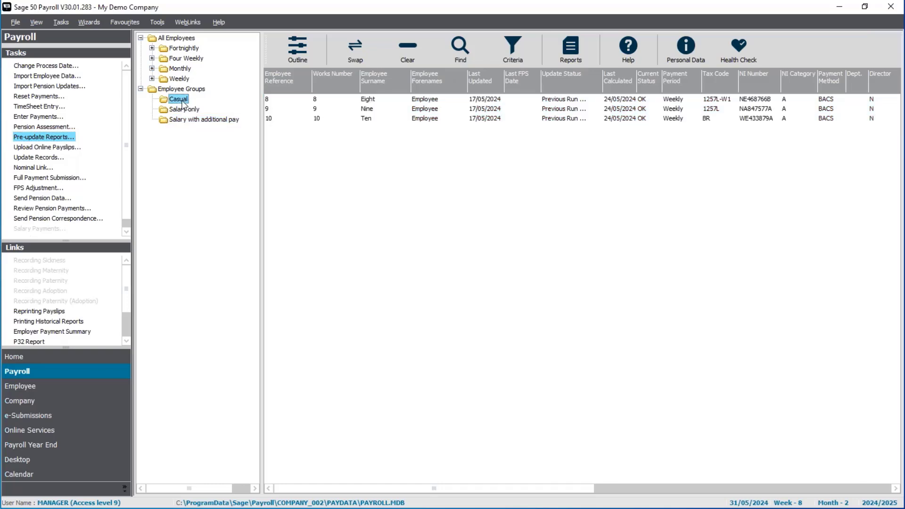
click(343, 51)
click(71, 67)
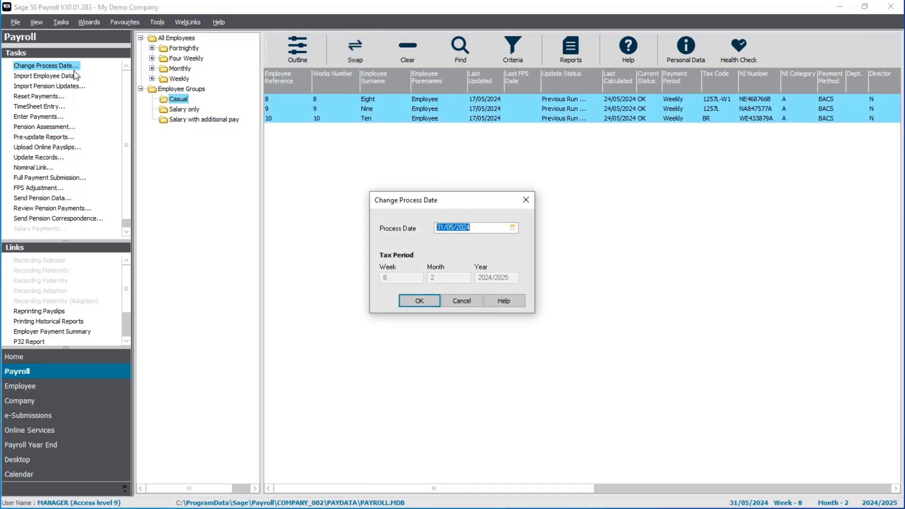
text(24/05/24)
key(Return)
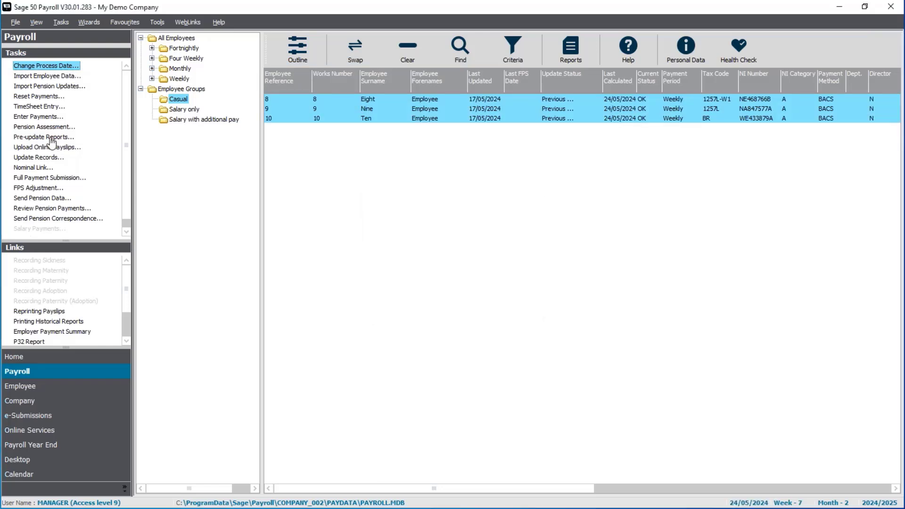
- Review and save the entered payments of the selected Casual employees, checking the SSP calendar for employee reference 10, and close payment entry
click(43, 118)
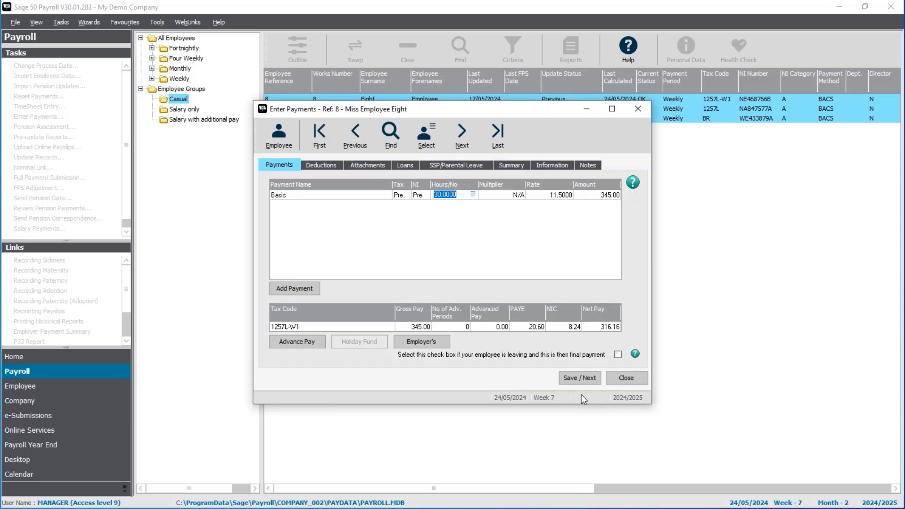
click(584, 382)
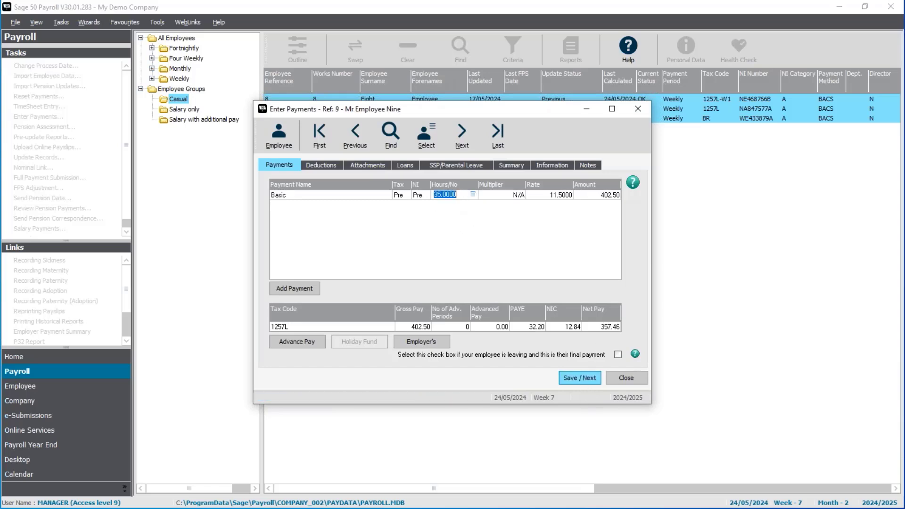
click(580, 378)
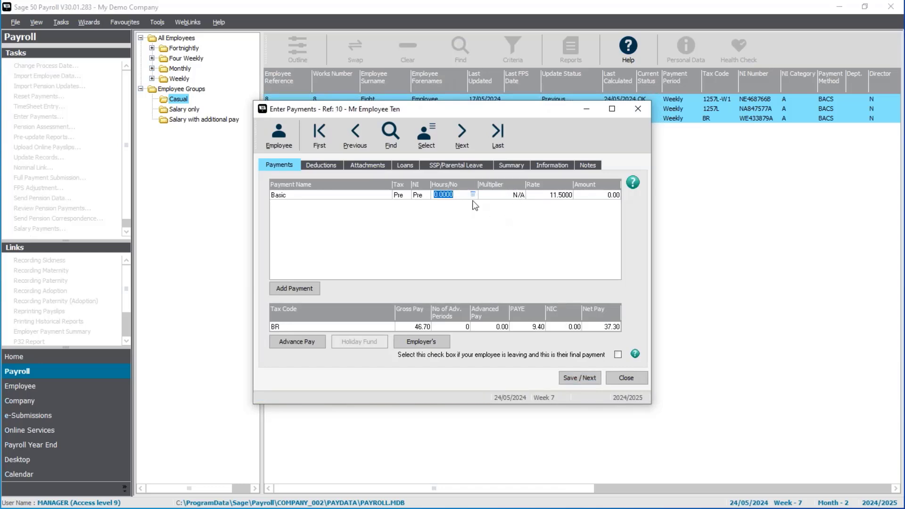
click(474, 171)
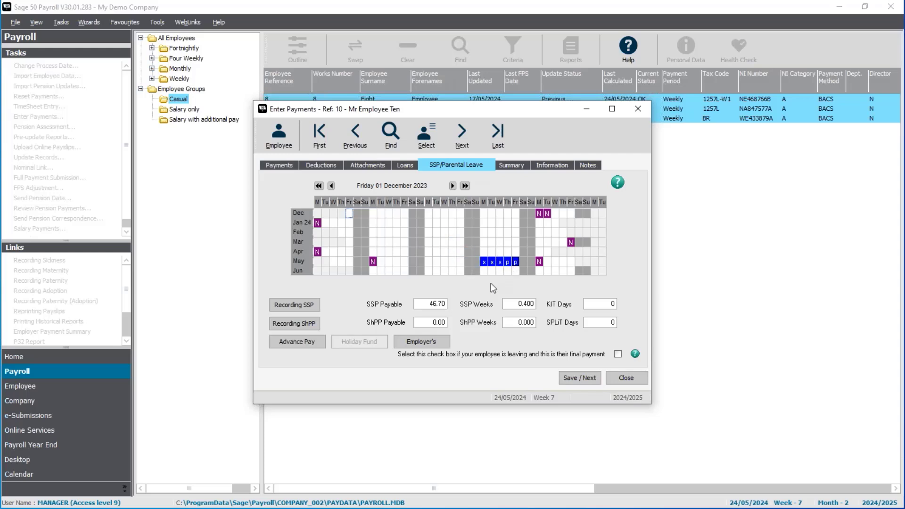
click(576, 376)
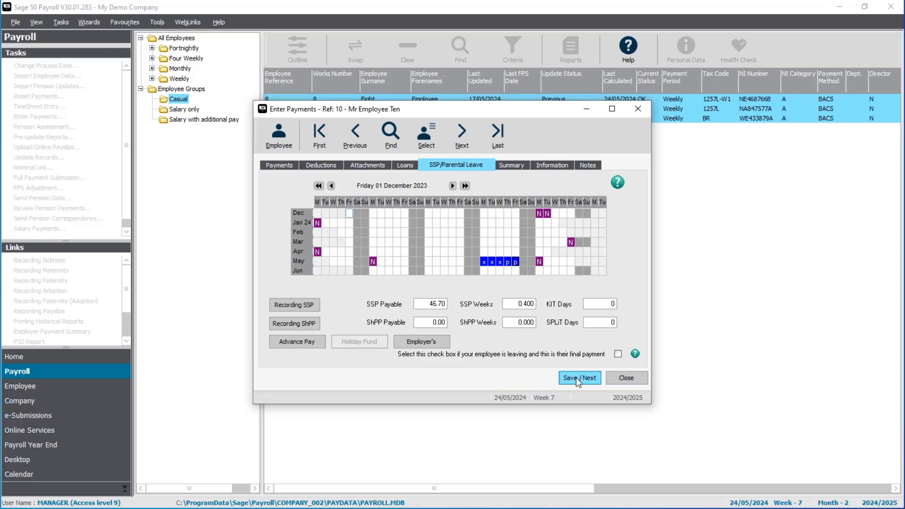
click(641, 382)
- In the company's variance settings, set the percentage variance to 50 for Gross Pay, Net Pay, Employer's Pensions and Employee's Pensions
click(21, 401)
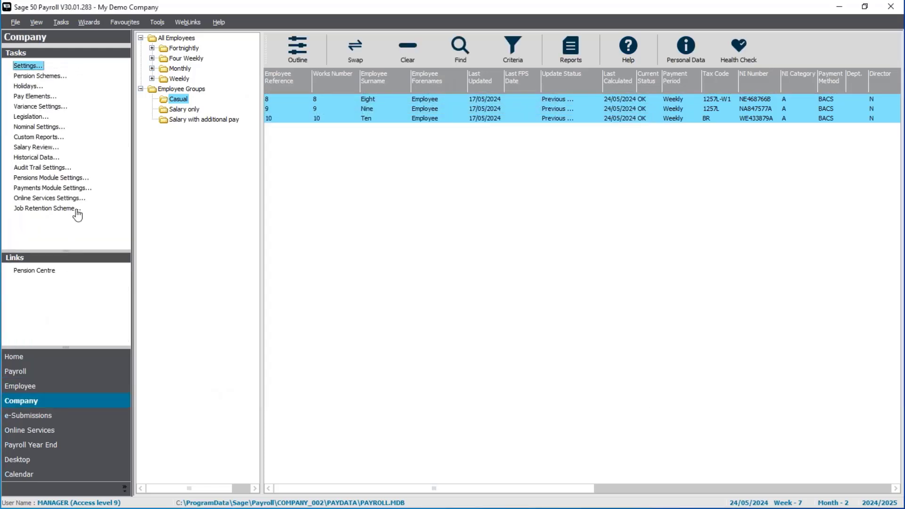
click(66, 108)
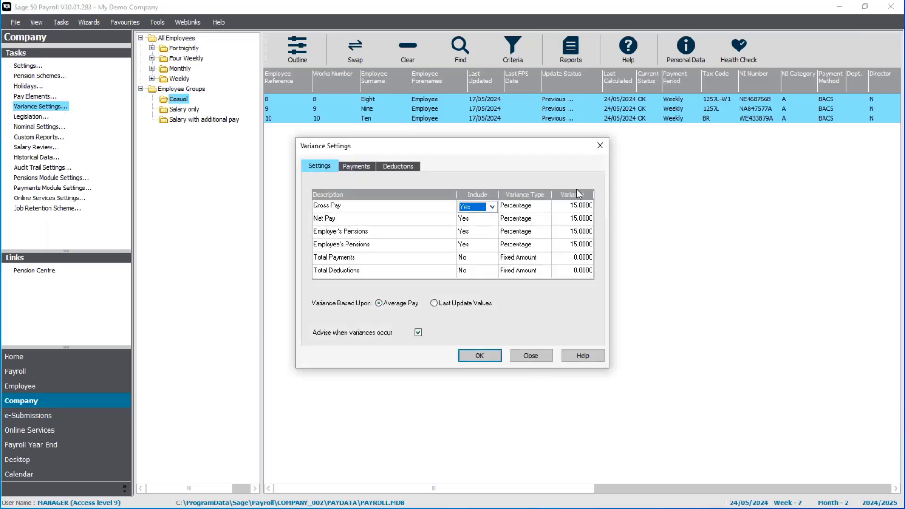
click(574, 207)
text(50)
key(Return)
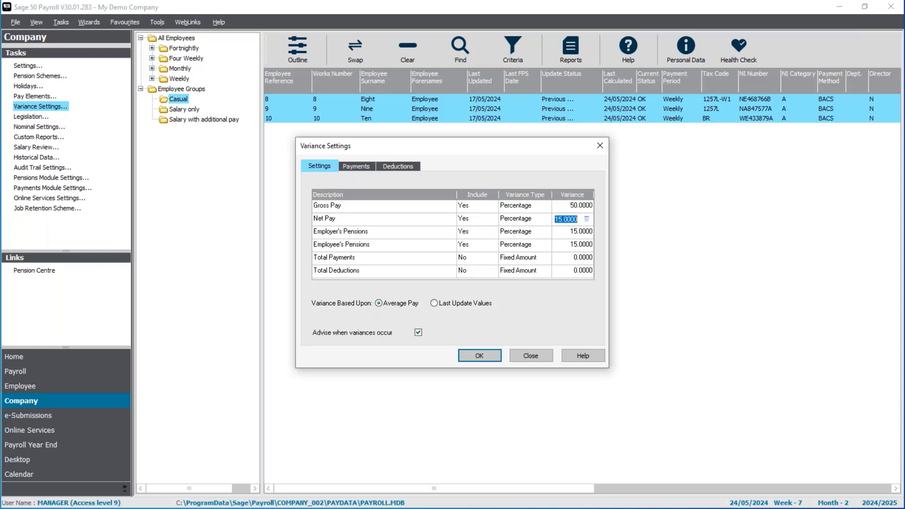
text(50)
key(Return)
text(50)
key(Down)
text(50)
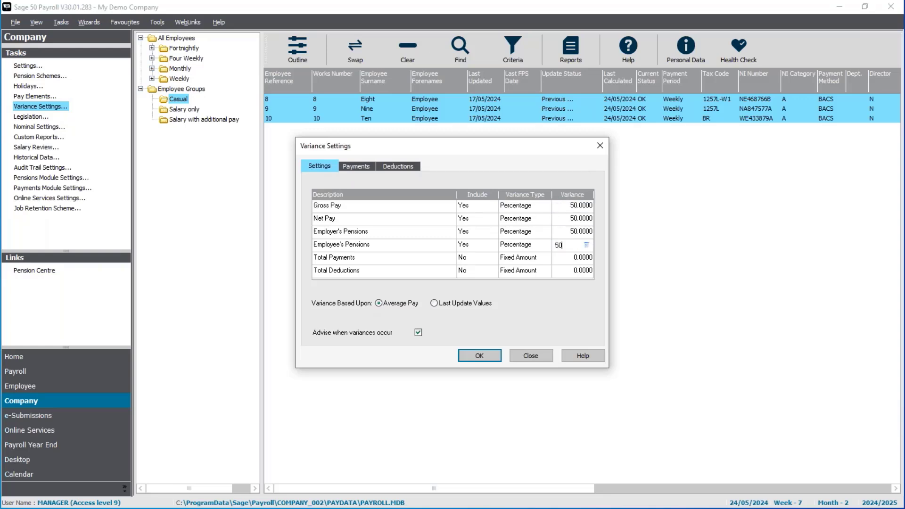
key(Up)
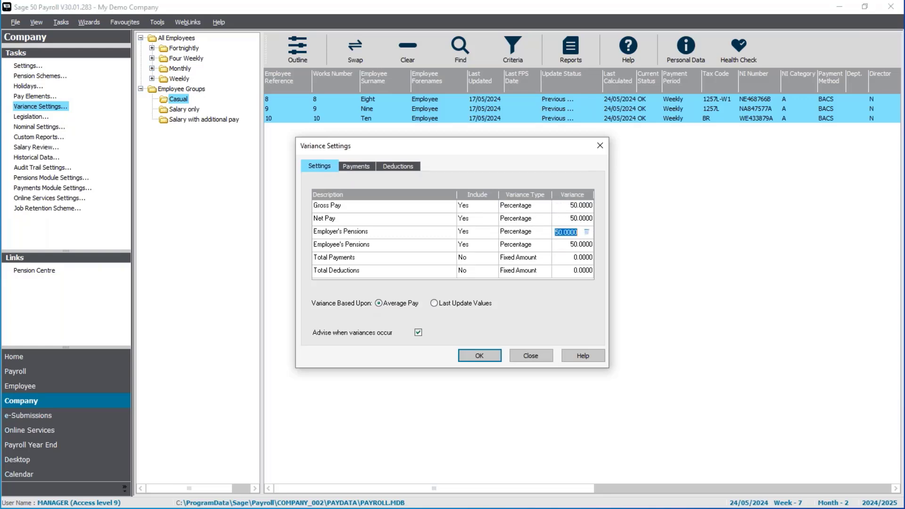
- Include the Basic payment in the variance checks with a percentage variance of 50 and save the variance settings
click(357, 166)
click(489, 210)
click(476, 228)
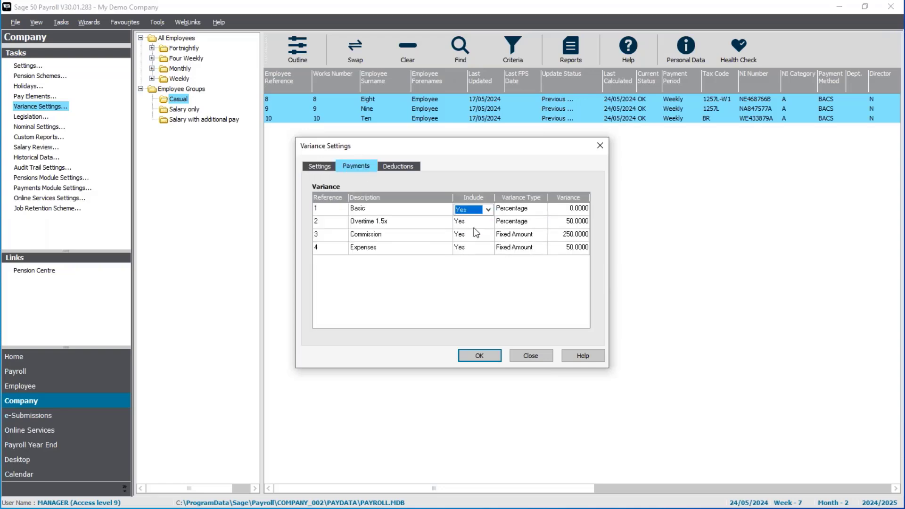
click(583, 212)
text(50)
key(Tab)
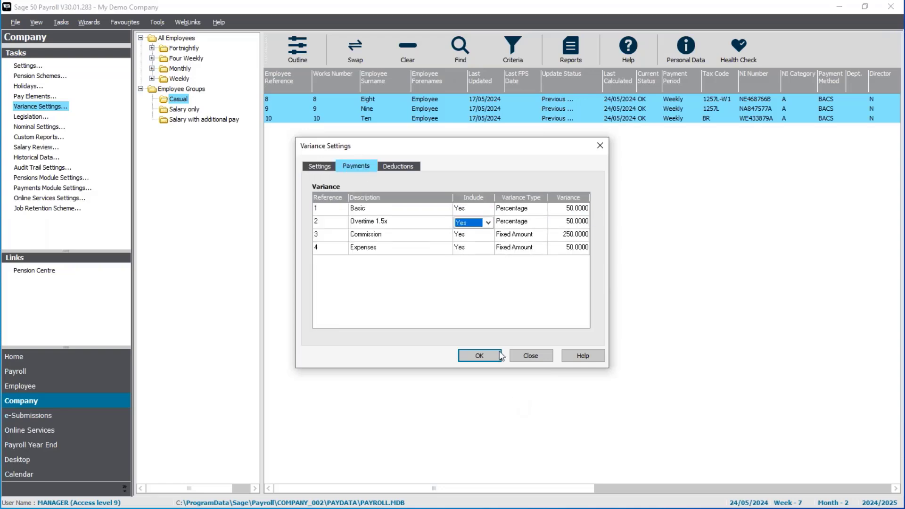
click(471, 356)
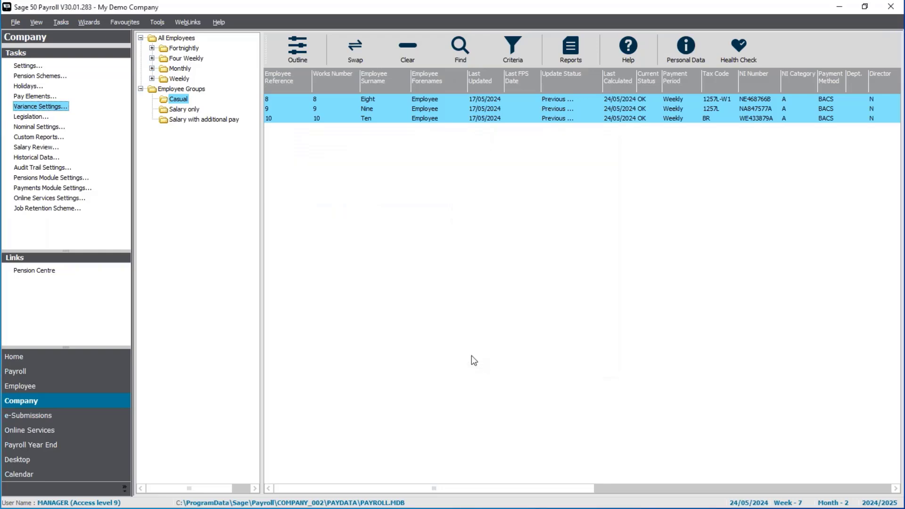
- Run the Exceptions to Variances Report for the selected Casual employees, examine their variances and close the preview and reports
click(32, 373)
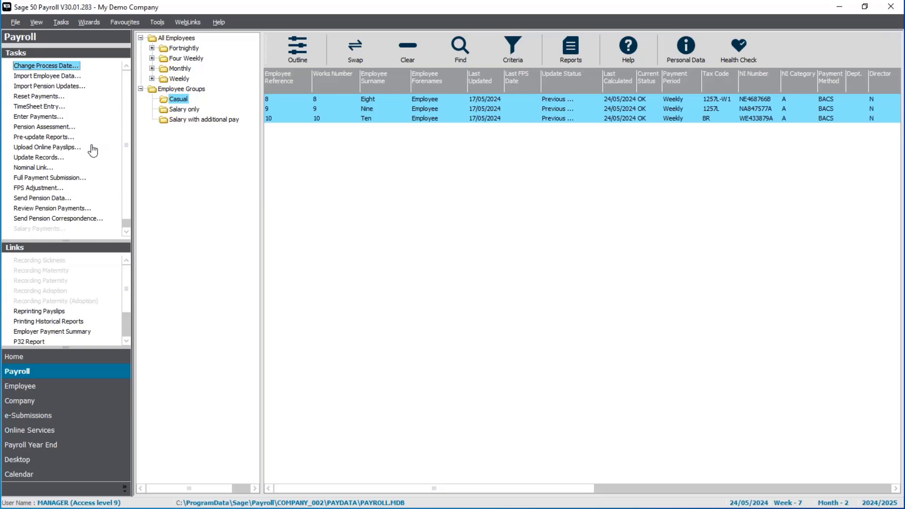
click(41, 138)
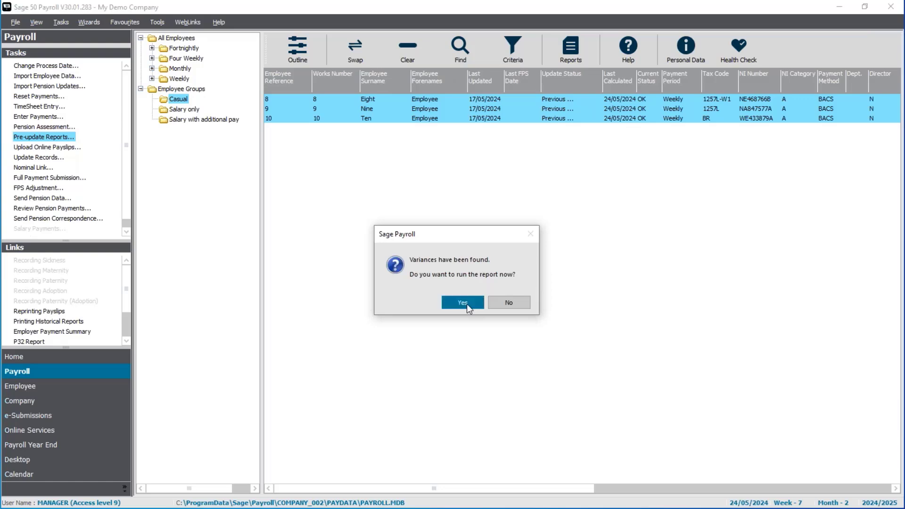
click(463, 303)
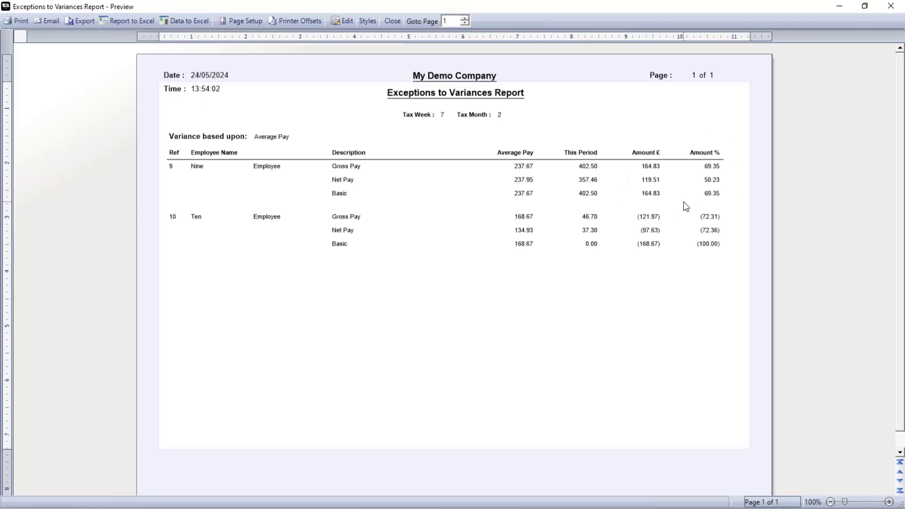
click(392, 21)
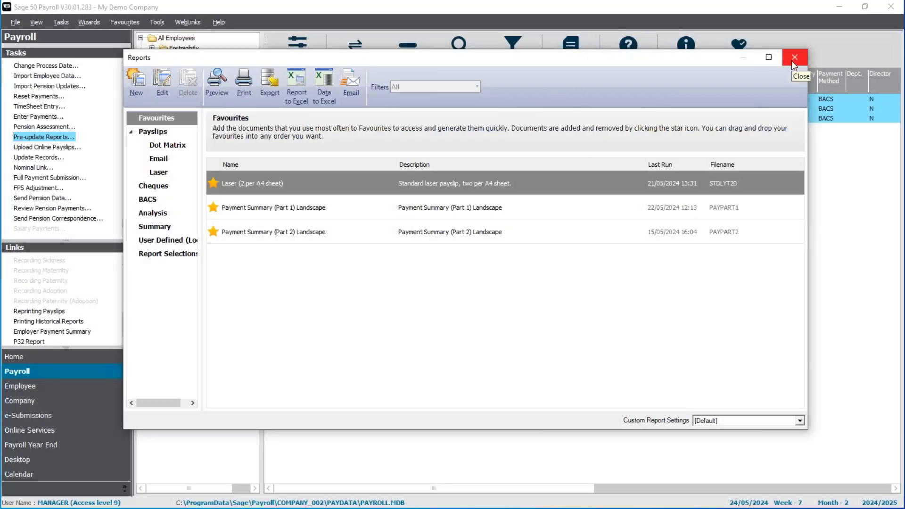
click(791, 61)
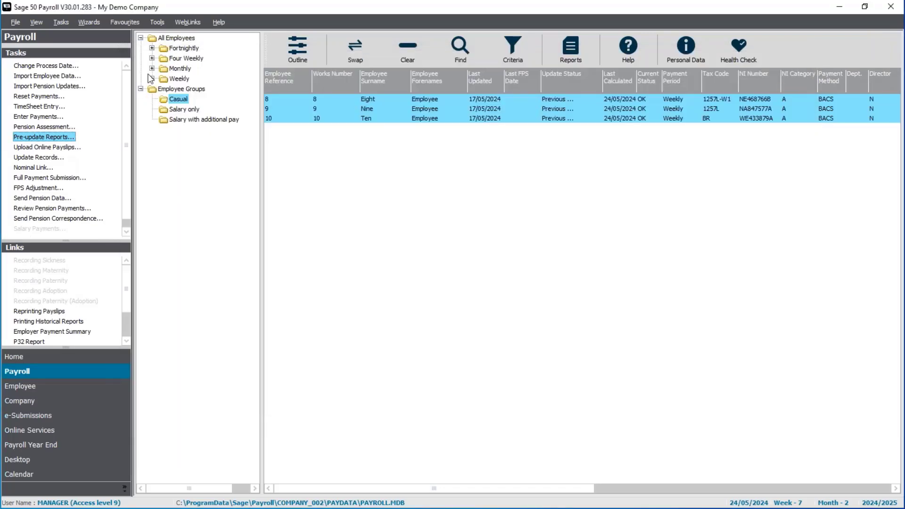
- List all employees, clear any selection and open the pre-update reports
click(171, 40)
click(408, 48)
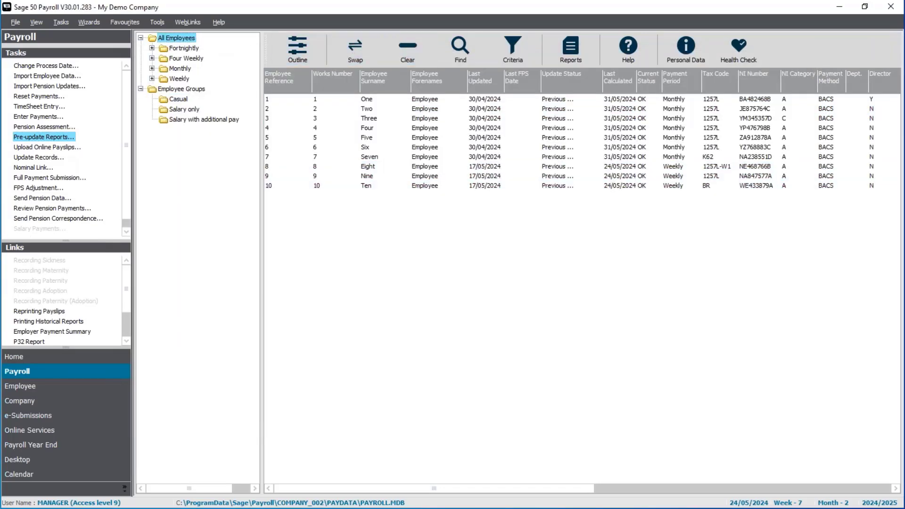
click(44, 137)
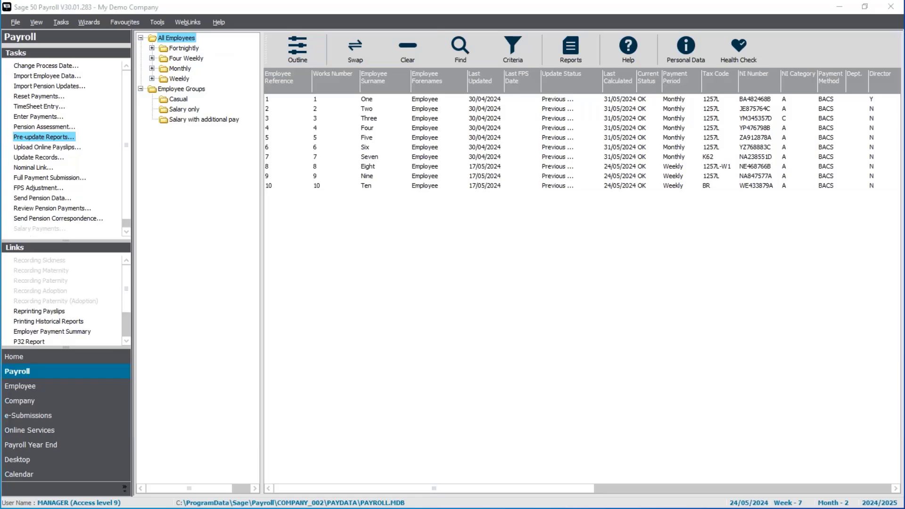